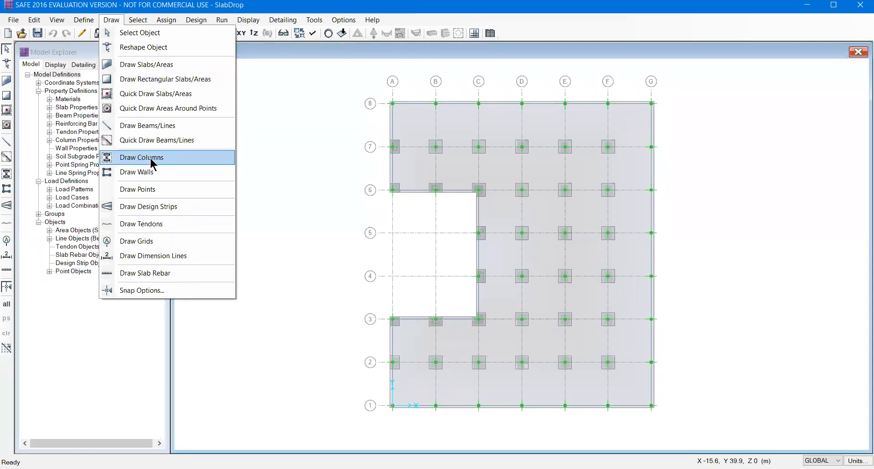
pyautogui.click(147, 211)
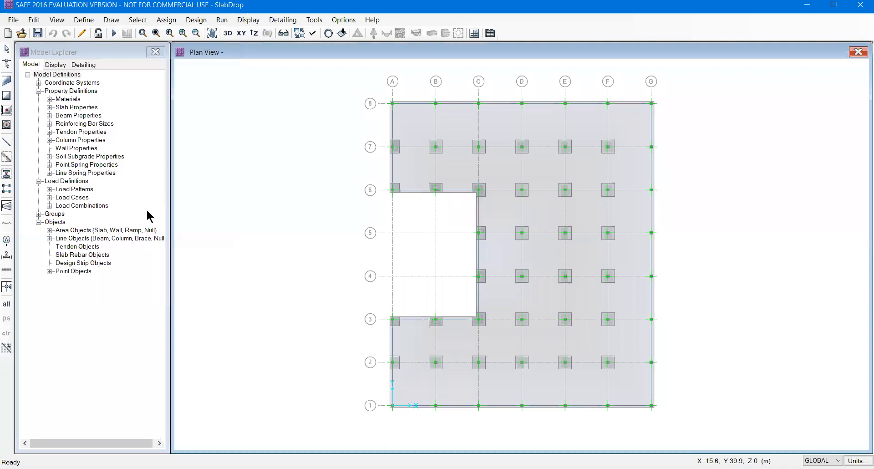
pyautogui.click(762, 119)
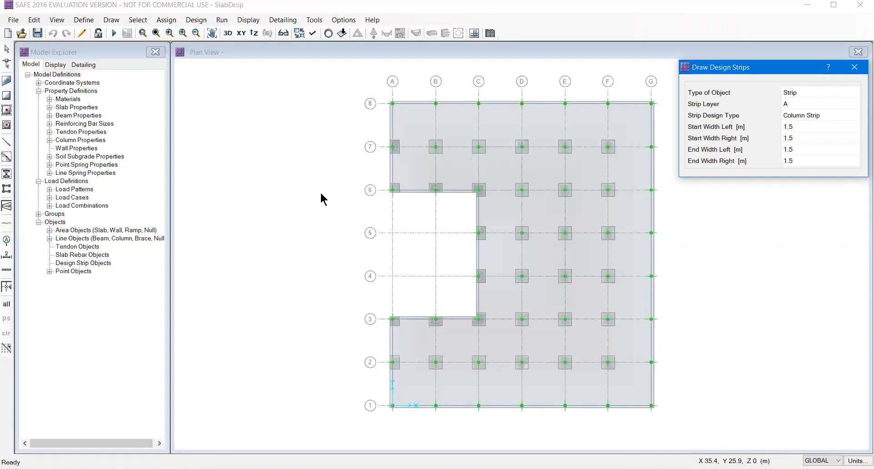
pyautogui.click(394, 157)
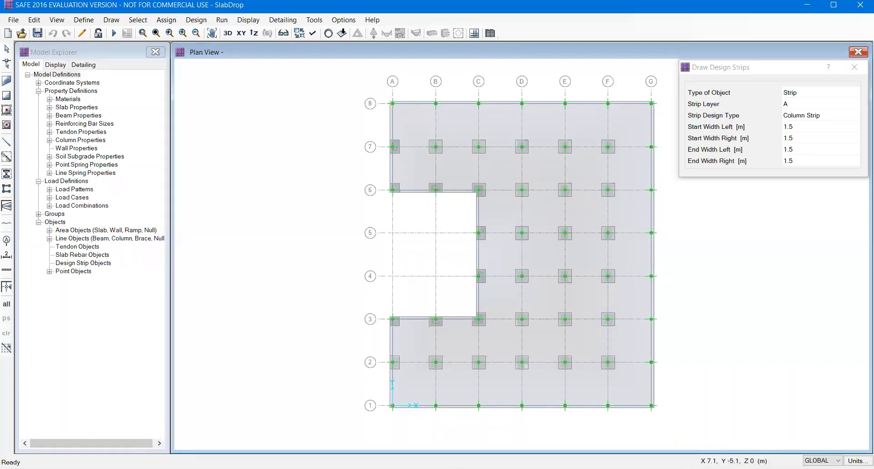
pyautogui.click(379, 386)
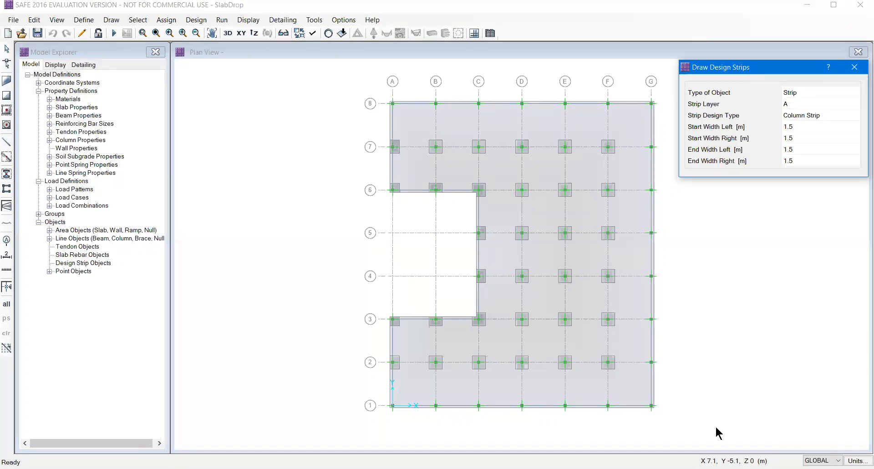
pyautogui.click(802, 127)
pyautogui.write('8.5')
pyautogui.press('Return')
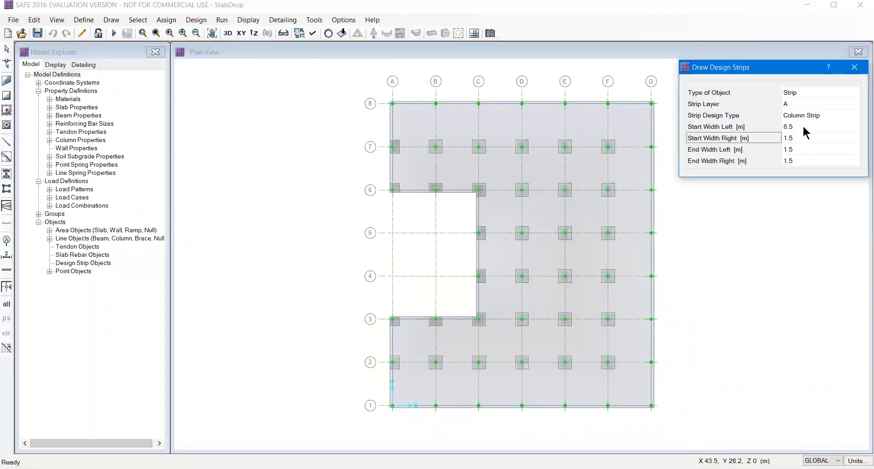
pyautogui.click(790, 139)
pyautogui.write('8')
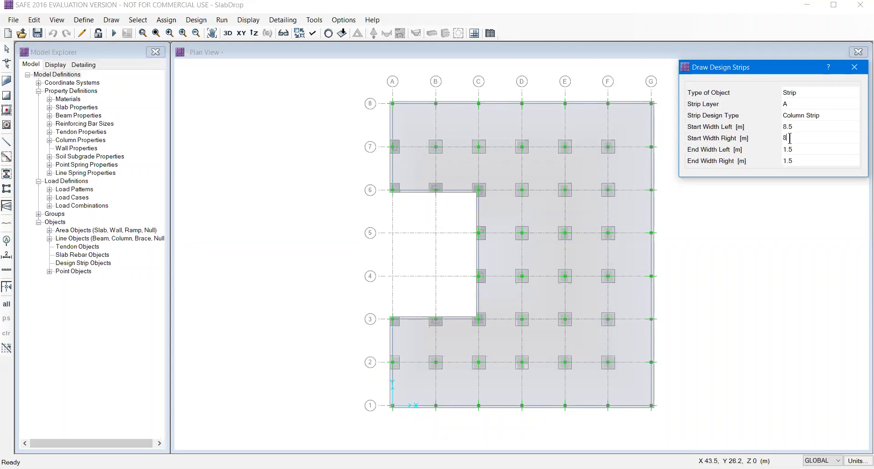
pyautogui.click(817, 149)
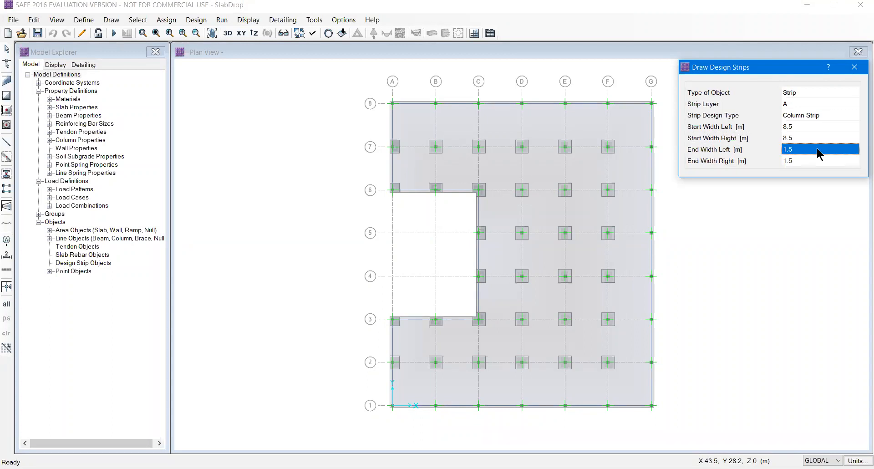
pyautogui.write('8')
pyautogui.click(819, 163)
pyautogui.write('8')
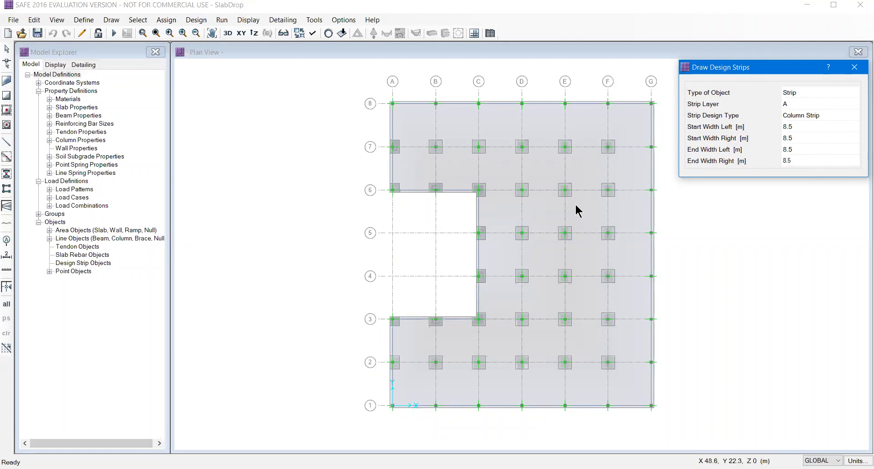
pyautogui.click(552, 143)
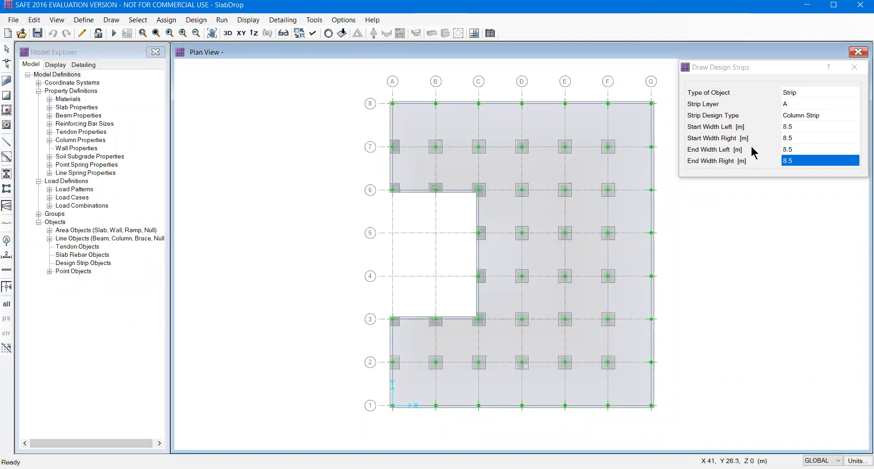
pyautogui.click(687, 92)
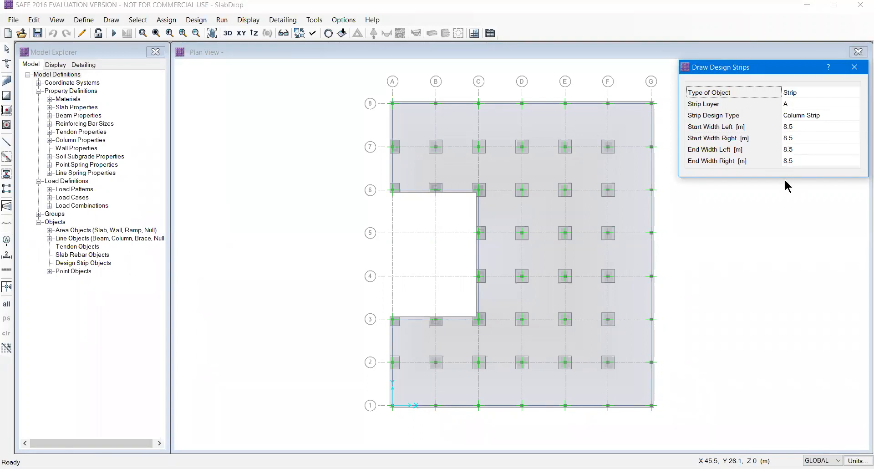
pyautogui.click(386, 104)
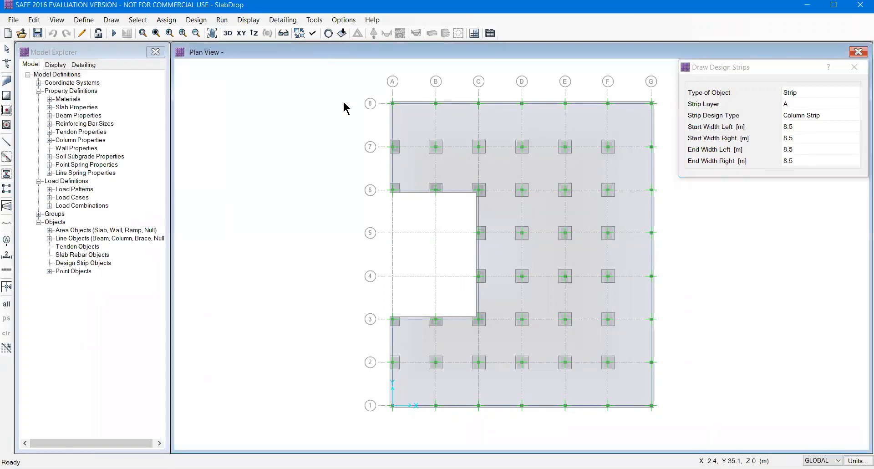
pyautogui.moveTo(425, 150); pyautogui.dragTo(306, 191, button='middle')
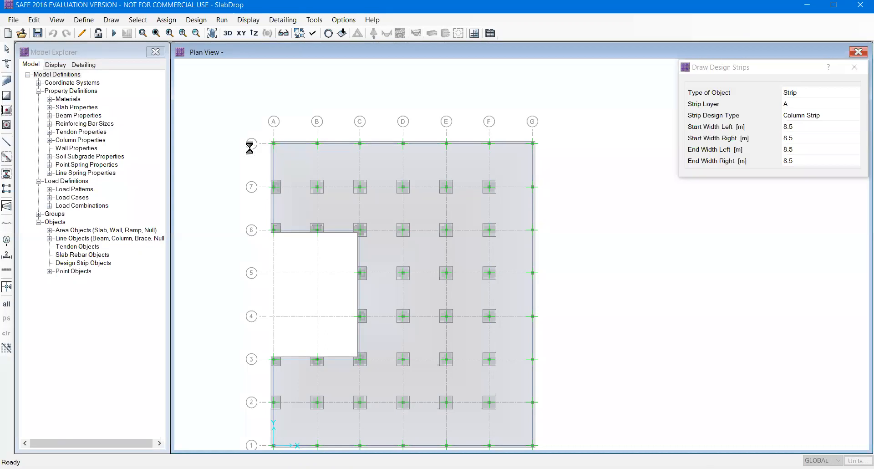
pyautogui.hotkey('alt', 'Tab')
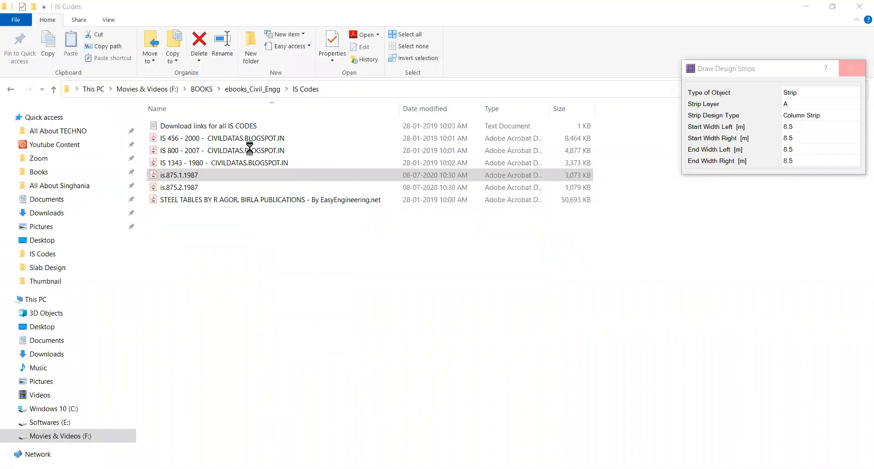
pyautogui.hotkey('alt', 'Tab')
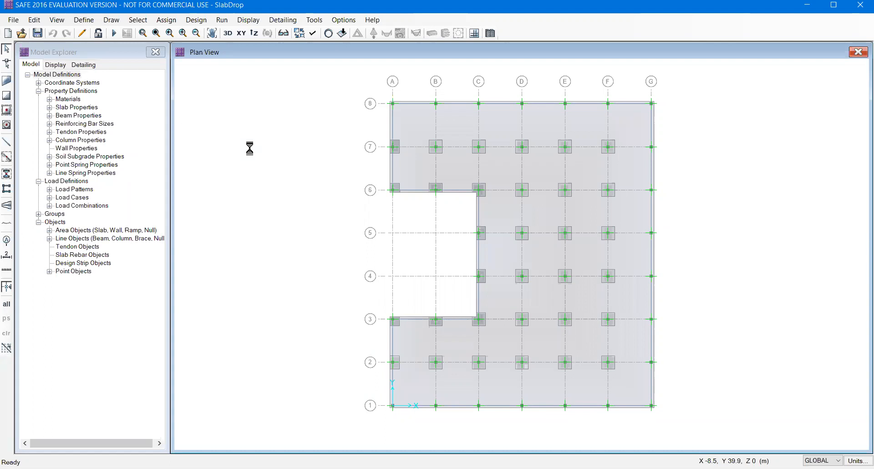
# Start drawing column design strips on layer A with the start and end widths set to 8.5 m on both sides.
pyautogui.click(112, 20)
pyautogui.click(130, 207)
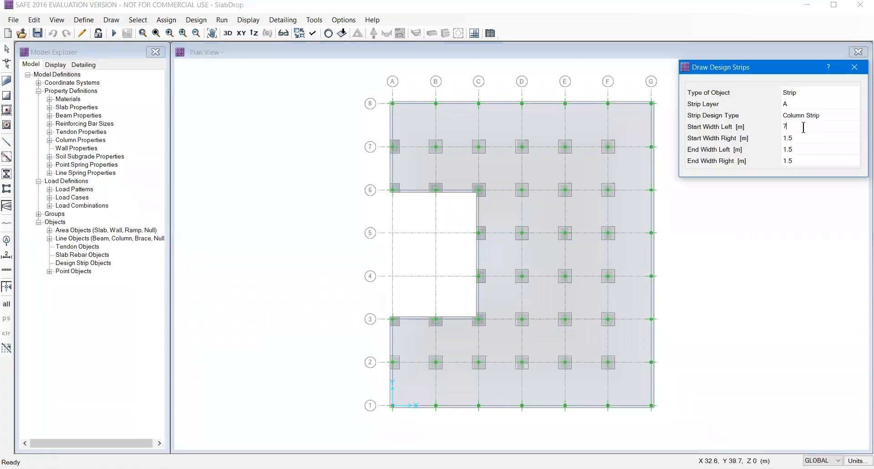
pyautogui.write('8.5')
pyautogui.press('Return')
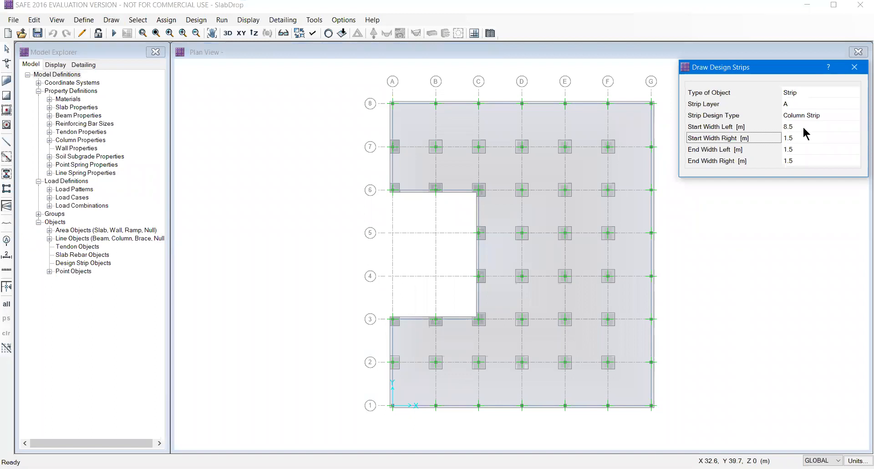
pyautogui.click(805, 138)
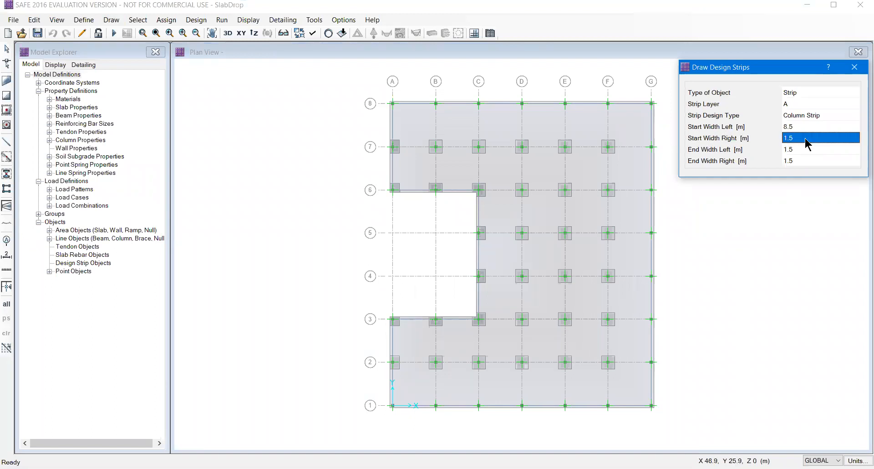
pyautogui.write('8.5')
pyautogui.press('Return')
pyautogui.write('8')
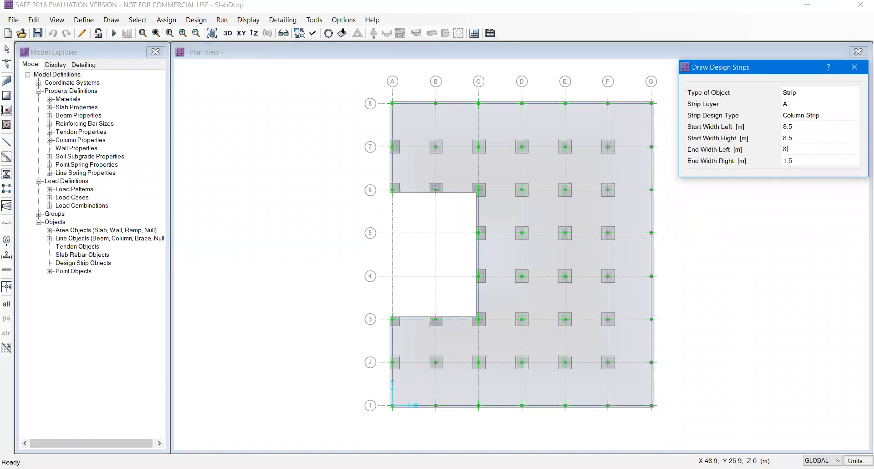
pyautogui.click(798, 162)
pyautogui.write('8.5')
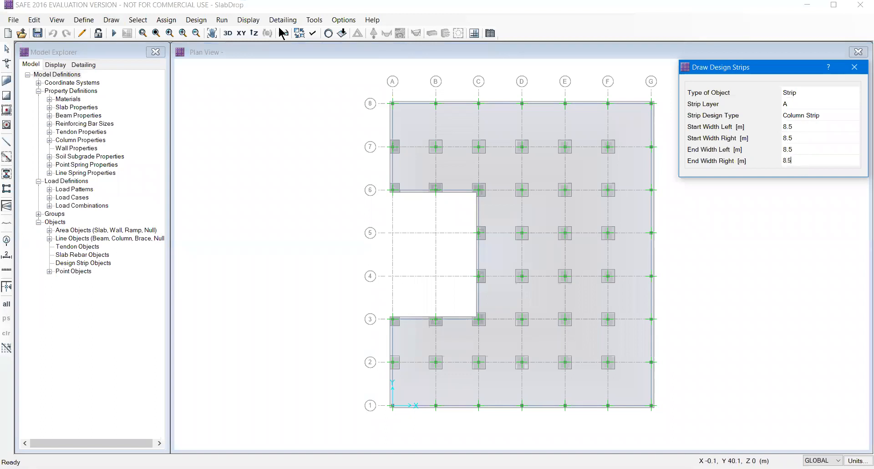
# Draw a column strip along grid line 8 from just outside grid A to just beyond the slab edge at grid G.
pyautogui.click(371, 106)
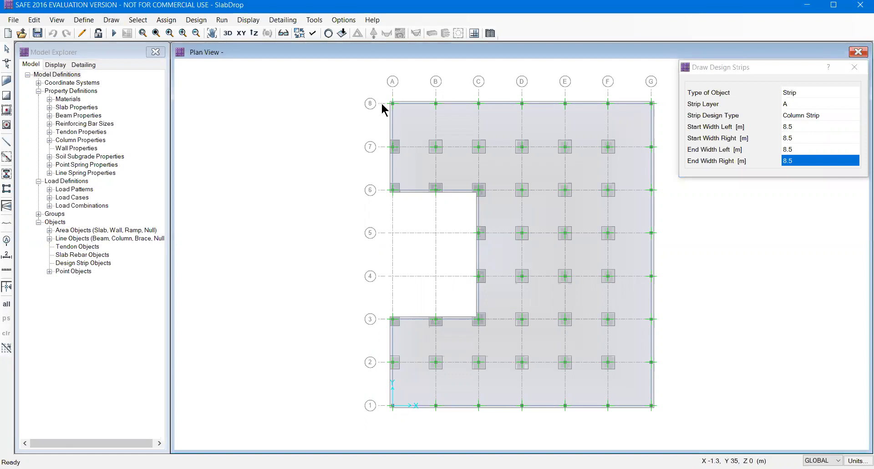
pyautogui.scroll(3, 386, 104)
pyautogui.moveTo(415, 112); pyautogui.dragTo(322, 165, button='middle')
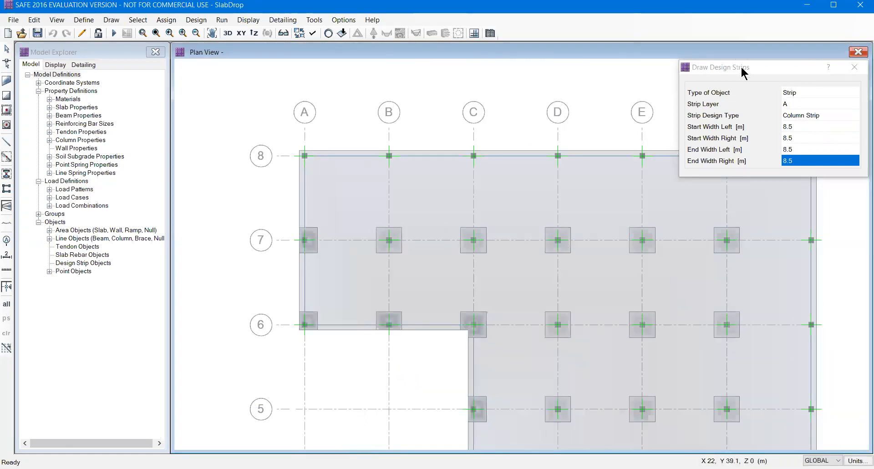
pyautogui.moveTo(742, 73); pyautogui.dragTo(729, 22)
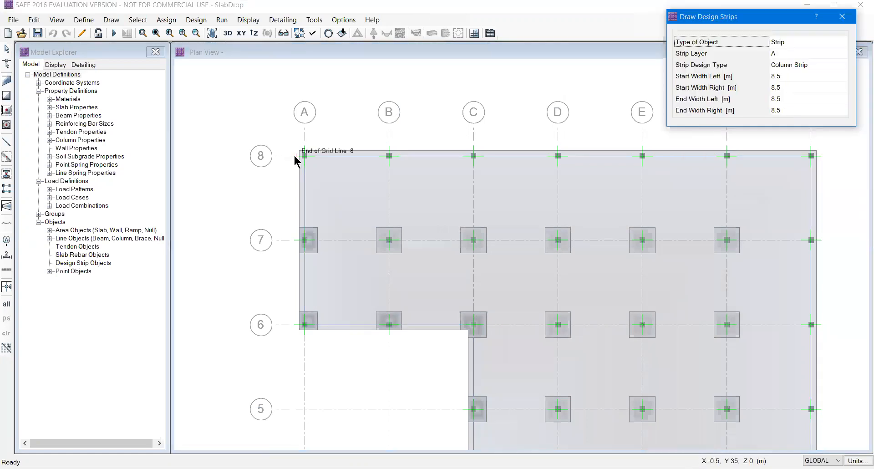
pyautogui.click(295, 157)
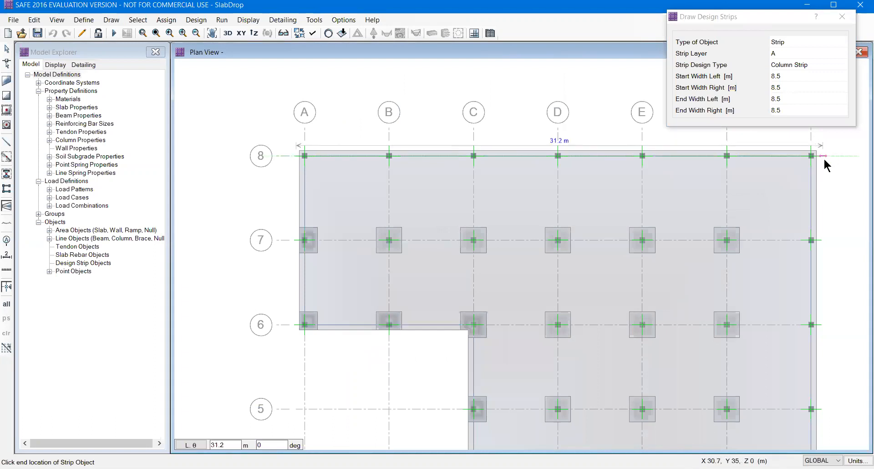
pyautogui.click(830, 157)
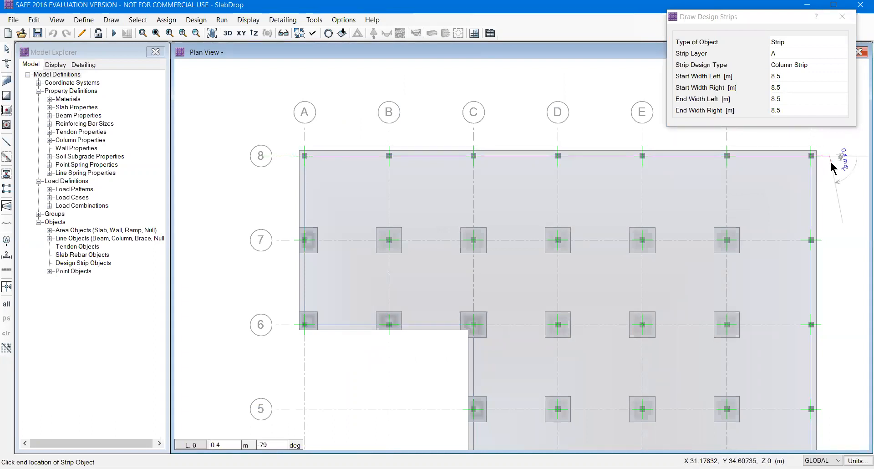
pyautogui.press('Return')
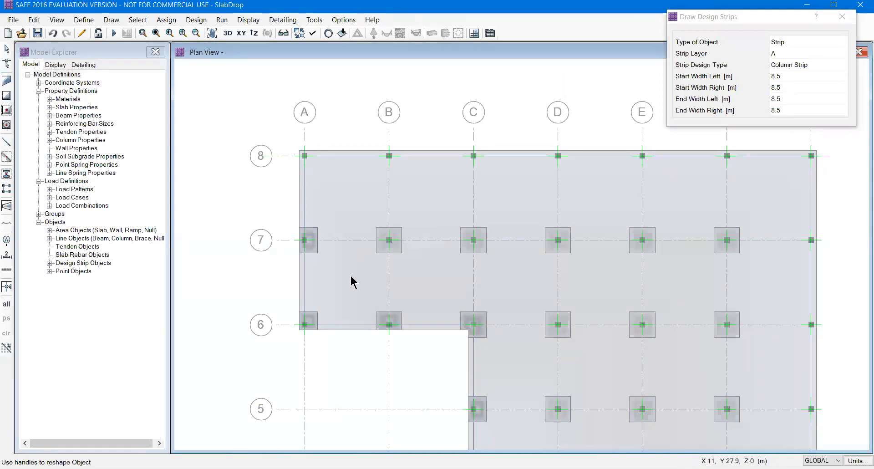
# Draw column strips along grid lines 7 and 6, each running from just outside grid A to beyond grid G.
pyautogui.click(296, 240)
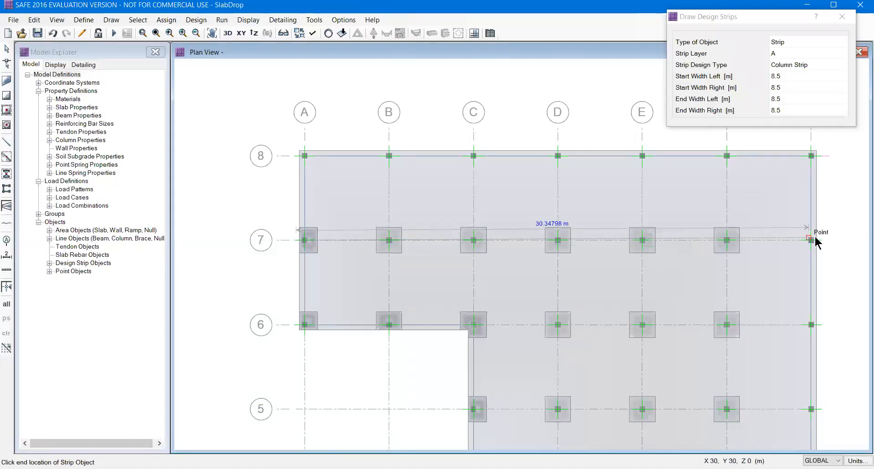
pyautogui.click(826, 243)
pyautogui.press('Return')
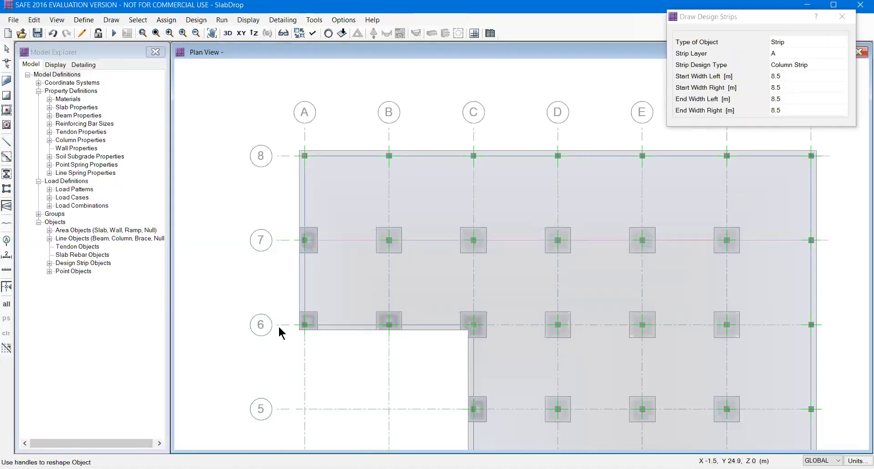
pyautogui.click(295, 325)
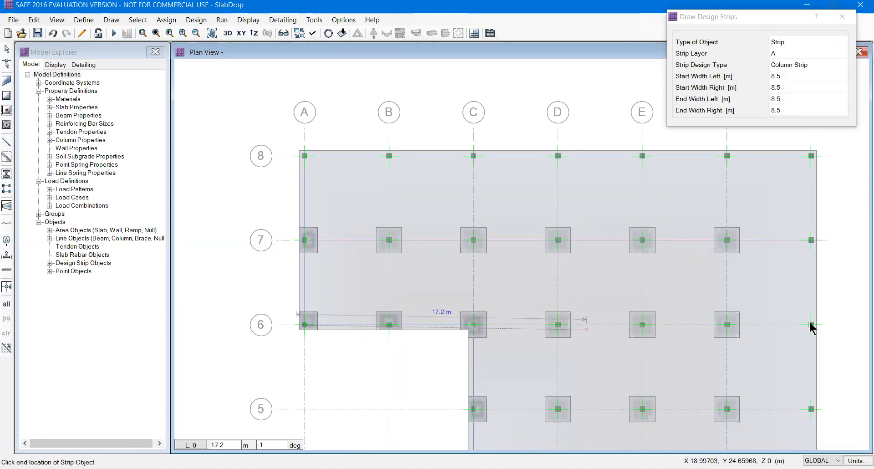
pyautogui.click(852, 324)
pyautogui.press('Return')
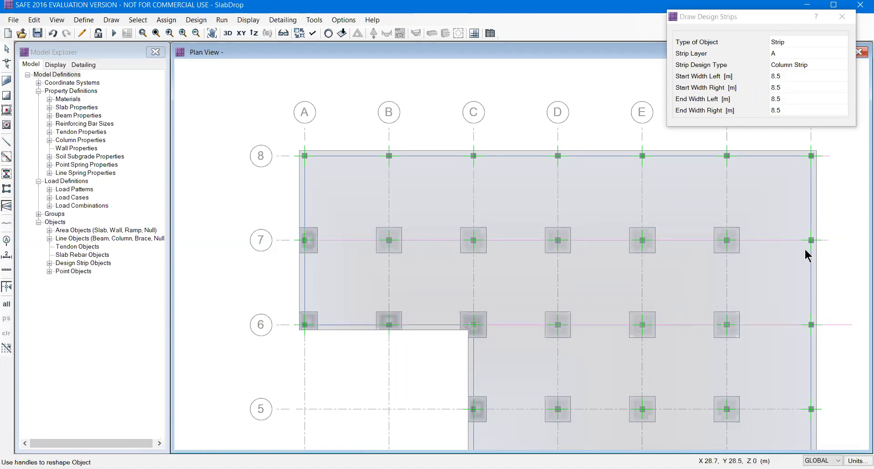
# Draw column strips along grid lines 5 and 4 from just outside grid A, across the opening, to beyond grid G.
pyautogui.moveTo(579, 272); pyautogui.dragTo(533, 166, button='middle')
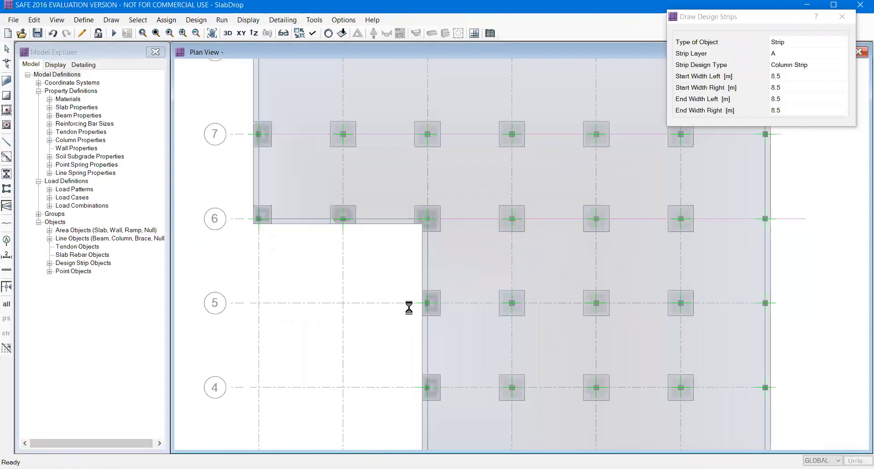
pyautogui.click(249, 303)
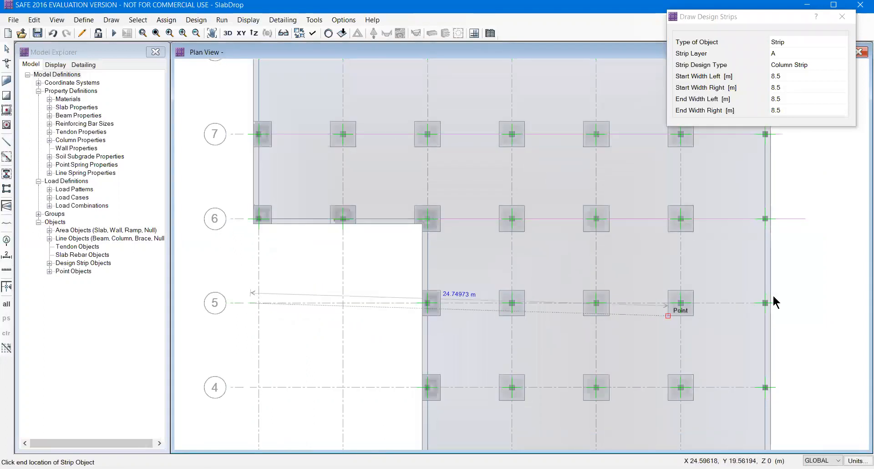
pyautogui.click(789, 303)
pyautogui.rightClick(789, 302)
pyautogui.moveTo(564, 341); pyautogui.dragTo(568, 203, button='middle')
pyautogui.click(255, 250)
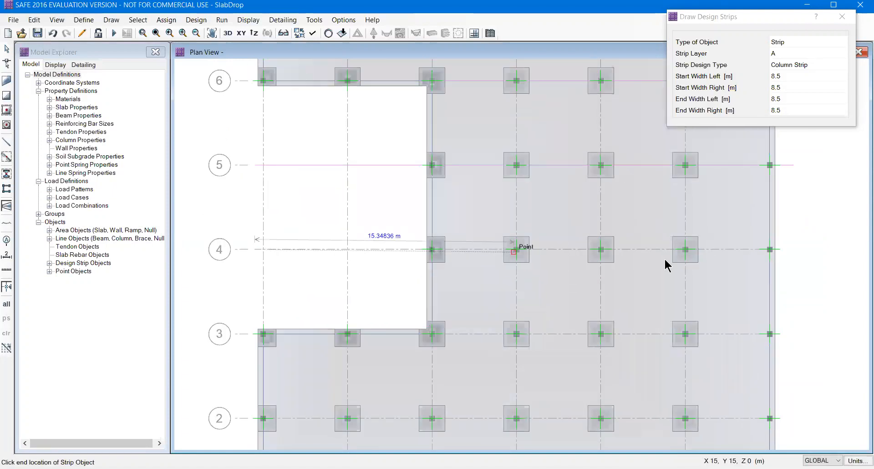
pyautogui.click(793, 250)
pyautogui.rightClick(793, 253)
# Draw column strips along grid lines 3 and 2, each from just outside grid A to beyond the slab edge at grid G.
pyautogui.moveTo(347, 341); pyautogui.dragTo(347, 256, button='middle')
pyautogui.click(258, 252)
pyautogui.click(810, 252)
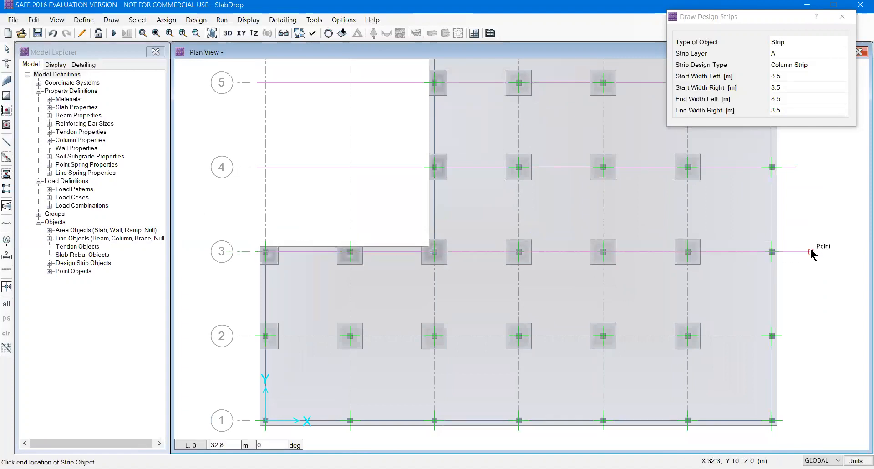
pyautogui.rightClick(814, 250)
pyautogui.click(256, 336)
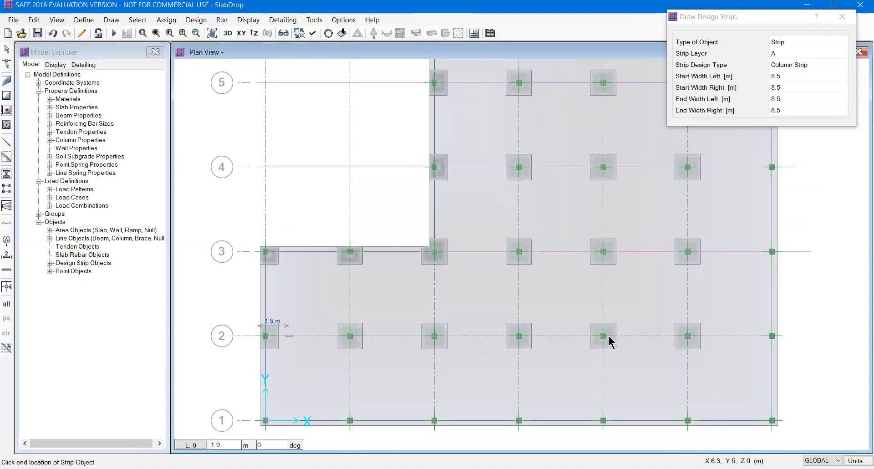
pyautogui.click(786, 335)
pyautogui.rightClick(779, 349)
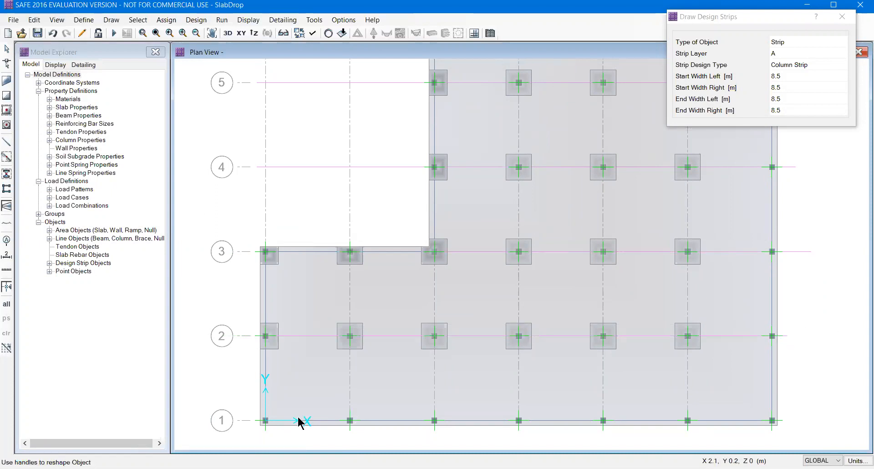
# Draw a column strip along grid line 1 from just outside grid A to just beyond the slab edge at grid G.
pyautogui.click(257, 419)
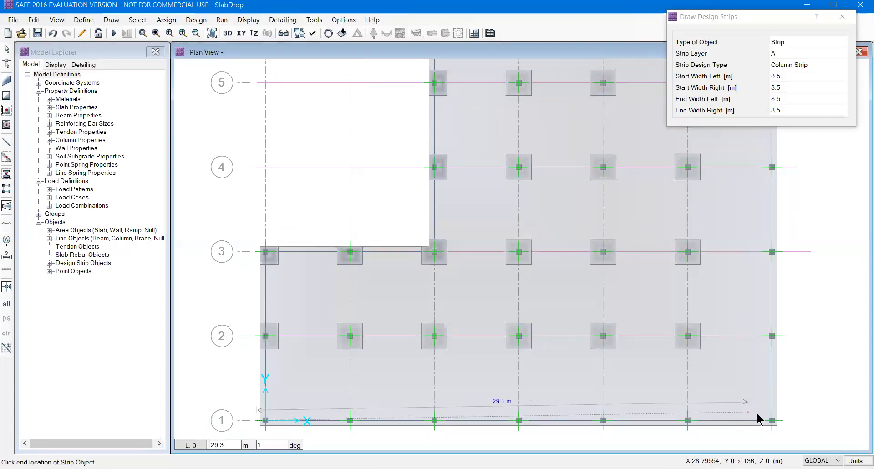
pyautogui.click(796, 420)
pyautogui.rightClick(807, 448)
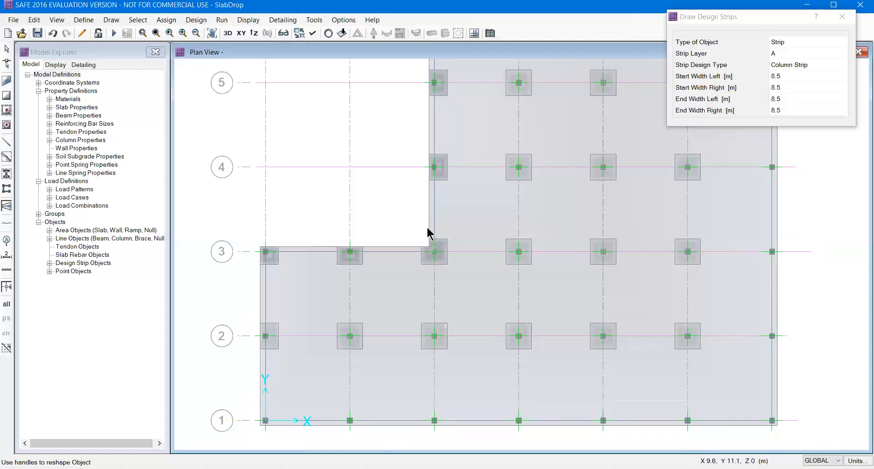
pyautogui.scroll(-2, 427, 229)
pyautogui.moveTo(393, 166); pyautogui.dragTo(420, 251, button='middle')
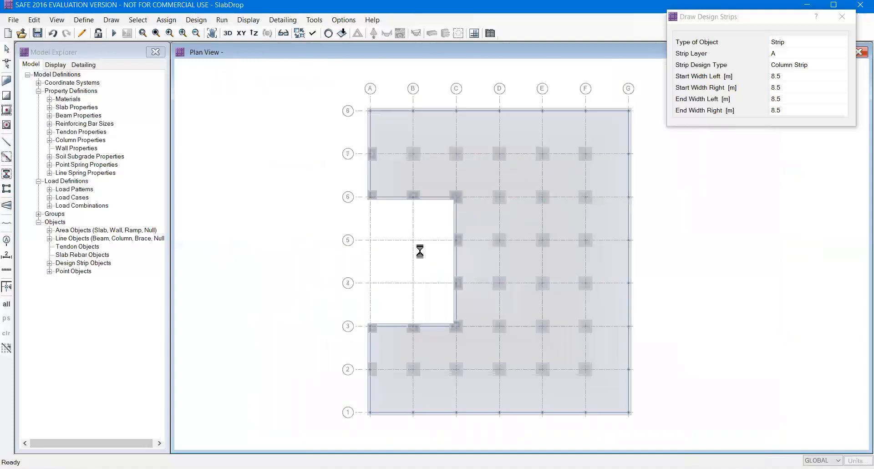
pyautogui.click(370, 110)
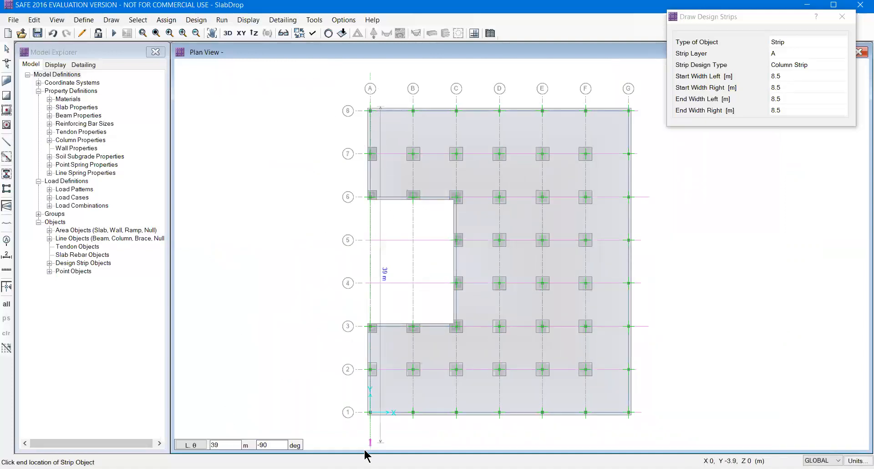
pyautogui.click(368, 429)
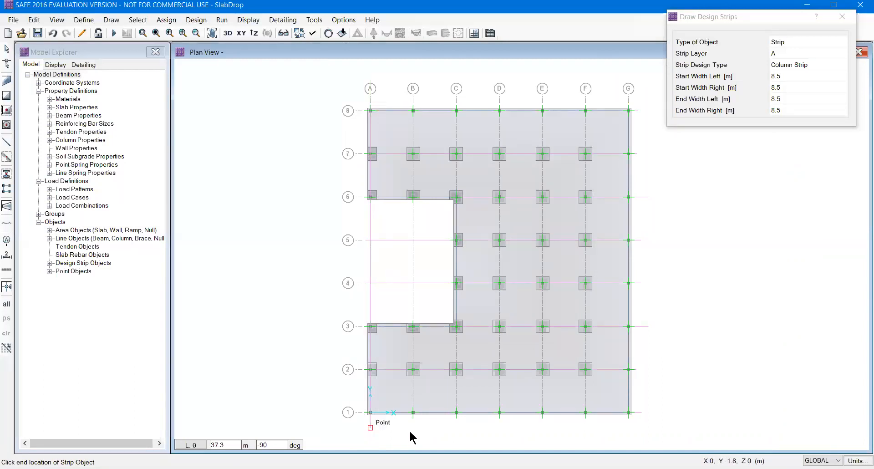
pyautogui.rightClick(419, 432)
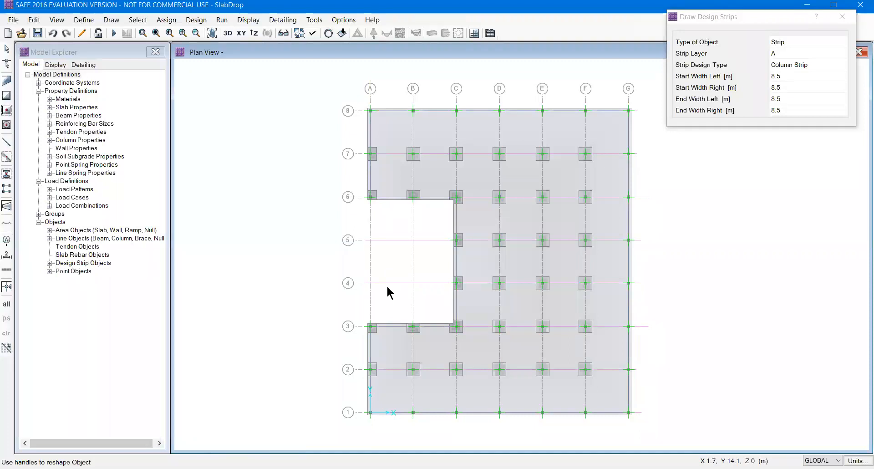
# Set the strip layer to B and draw a column strip along grid A from the slab edge at grid 8 to beyond grid 1.
pyautogui.click(784, 53)
pyautogui.click(783, 53)
pyautogui.click(779, 76)
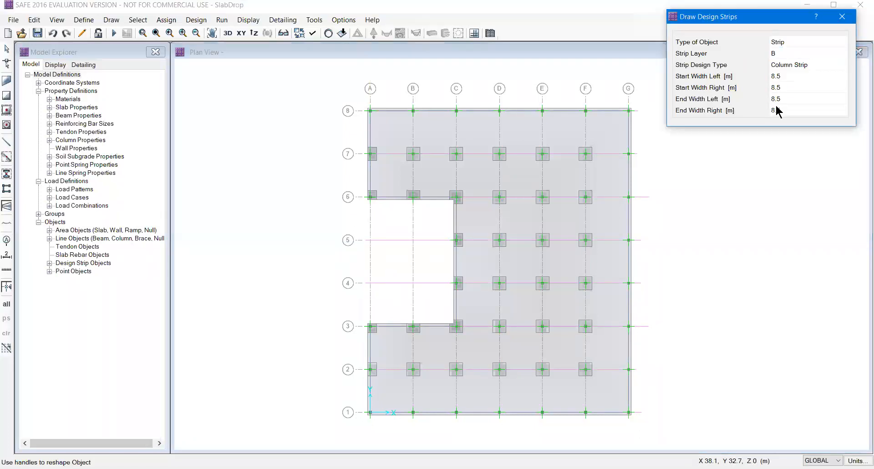
pyautogui.click(370, 109)
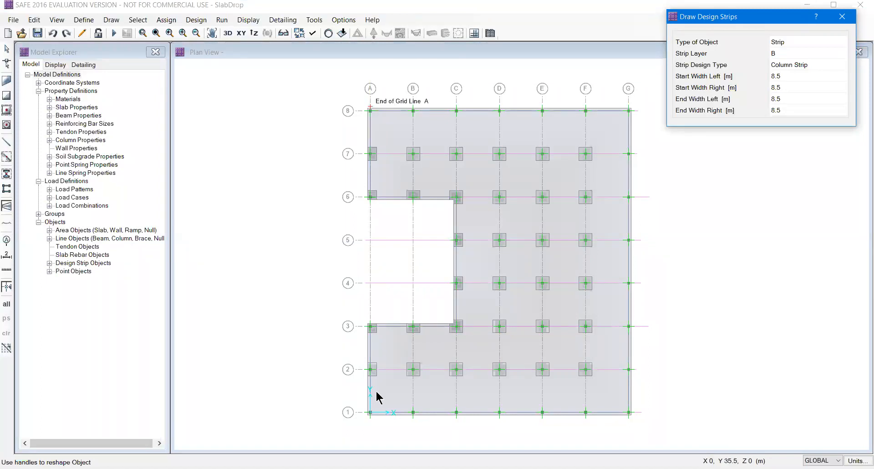
pyautogui.click(367, 425)
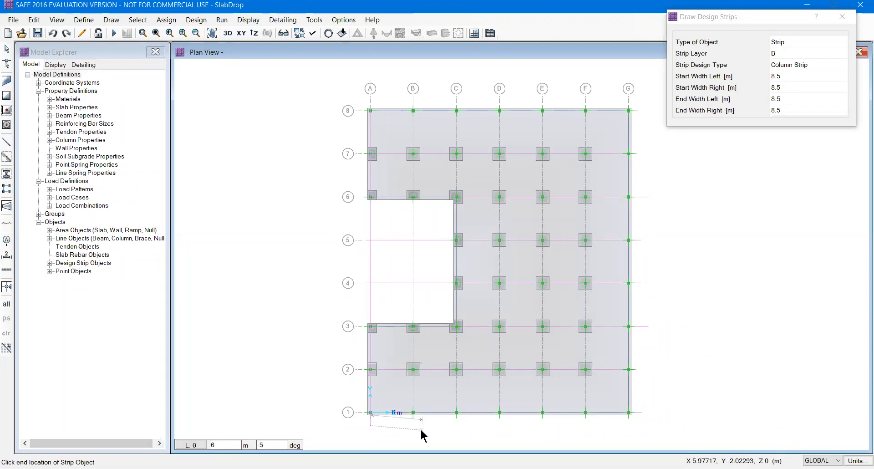
pyautogui.press('Escape')
# Draw layer B column strips along grids B and C, each from the slab edge at grid 8 to just beyond grid 1.
pyautogui.click(413, 110)
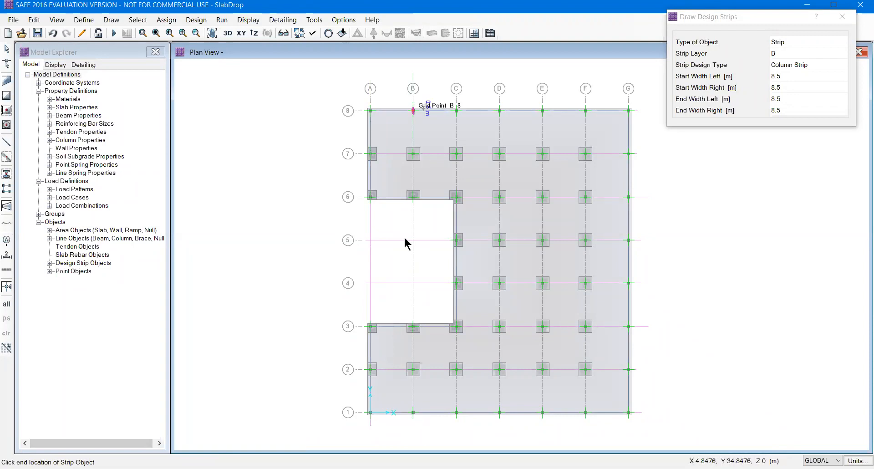
pyautogui.click(413, 425)
pyautogui.rightClick(439, 435)
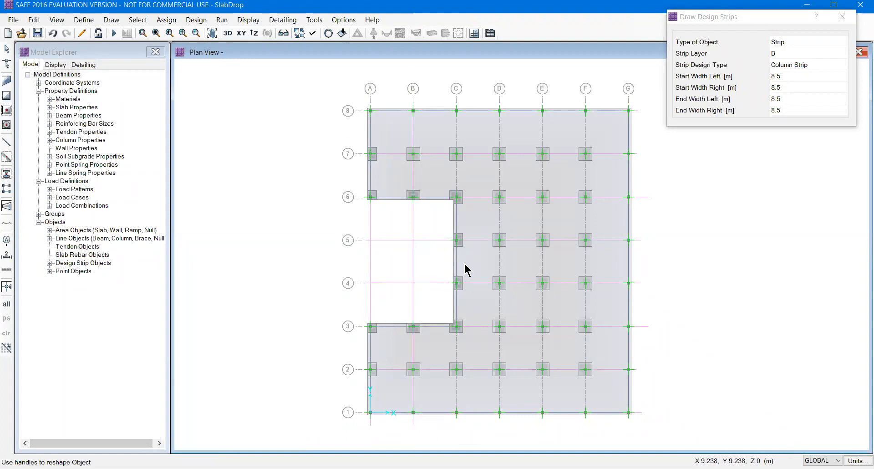
pyautogui.click(456, 110)
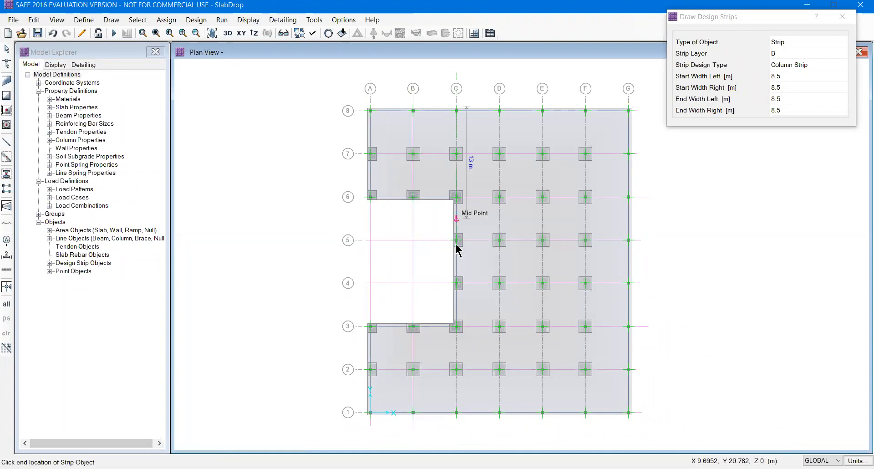
pyautogui.click(459, 427)
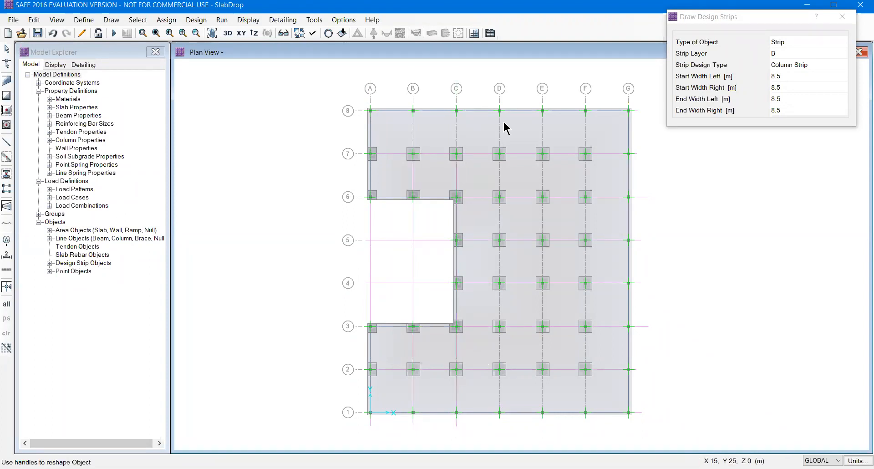
# Draw layer B column strips along grids D and E from the slab edge at grid 8 to just beyond grid 1.
pyautogui.click(499, 107)
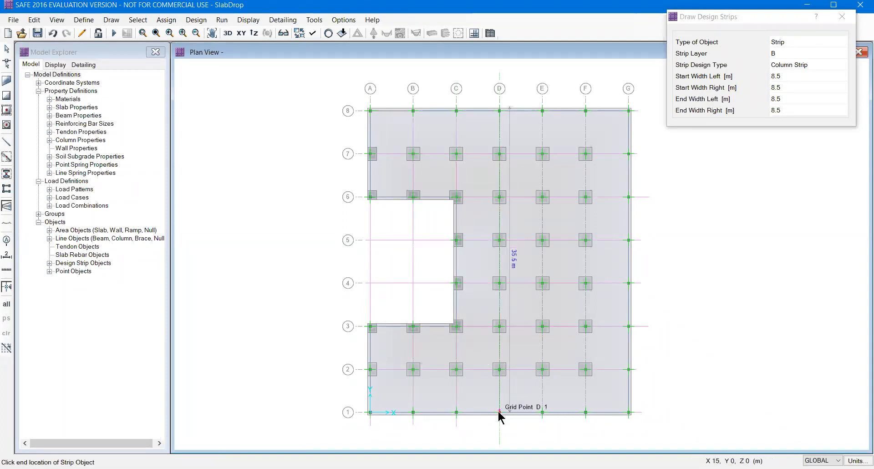
pyautogui.click(499, 428)
pyautogui.click(543, 107)
pyautogui.click(543, 429)
# Draw layer B column strips along grids F and G from the grid 8 edge to beyond grid 1, and finish strip drawing.
pyautogui.click(586, 108)
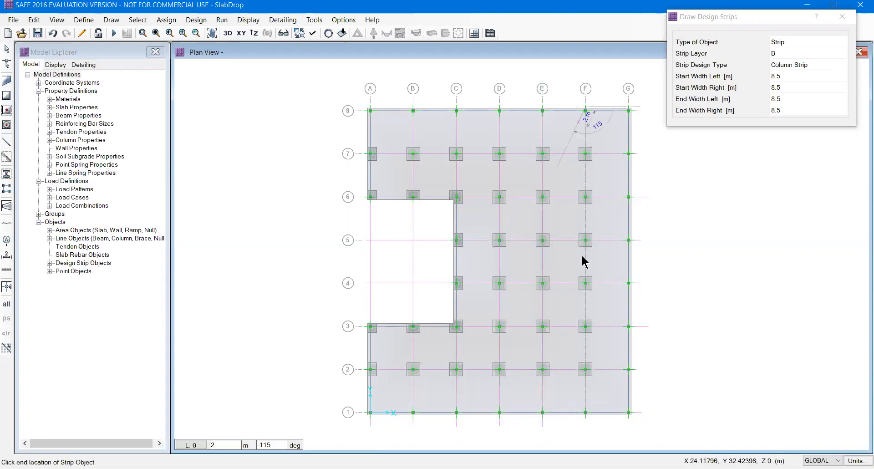
pyautogui.click(585, 426)
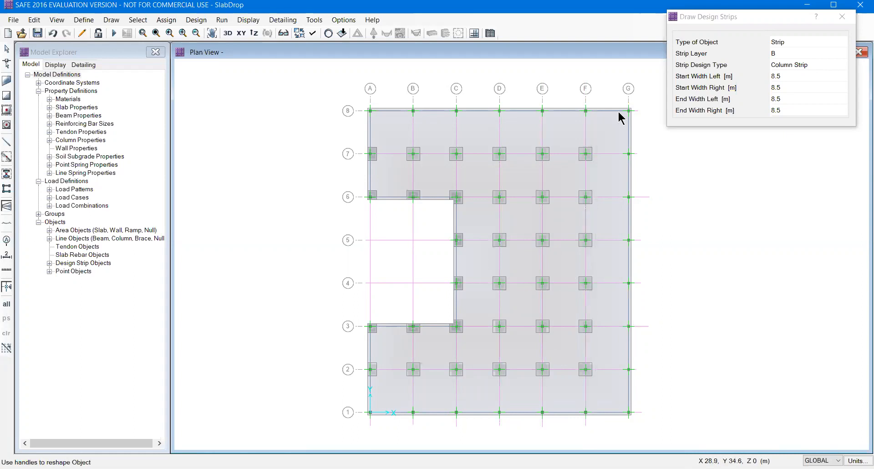
pyautogui.click(628, 108)
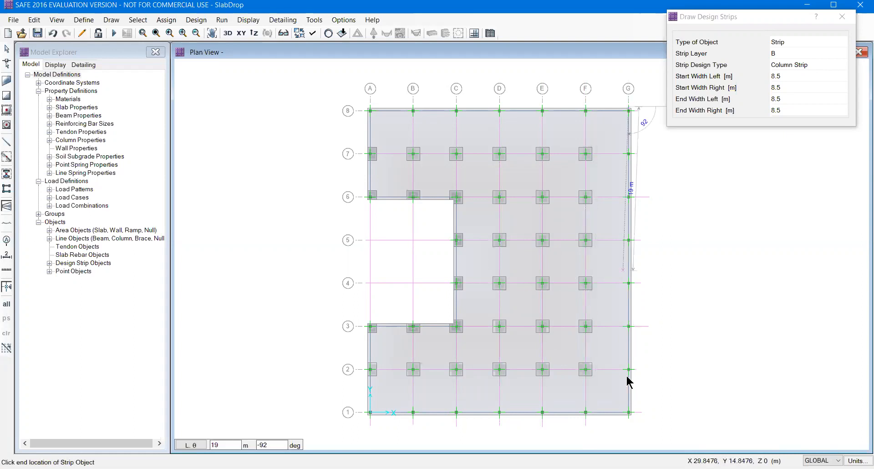
pyautogui.click(628, 428)
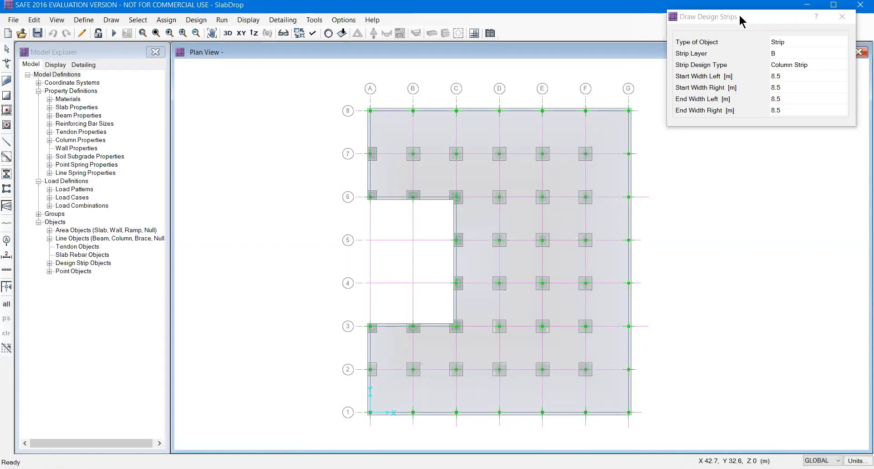
pyautogui.moveTo(740, 16); pyautogui.dragTo(751, 51)
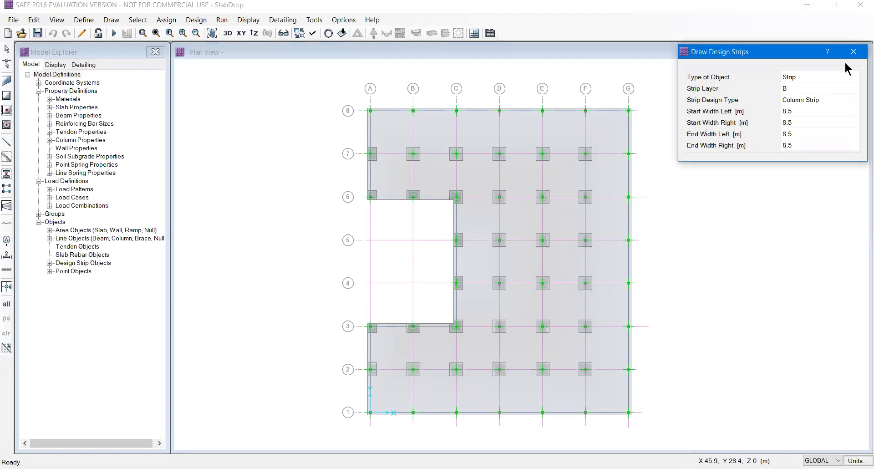
pyautogui.click(853, 51)
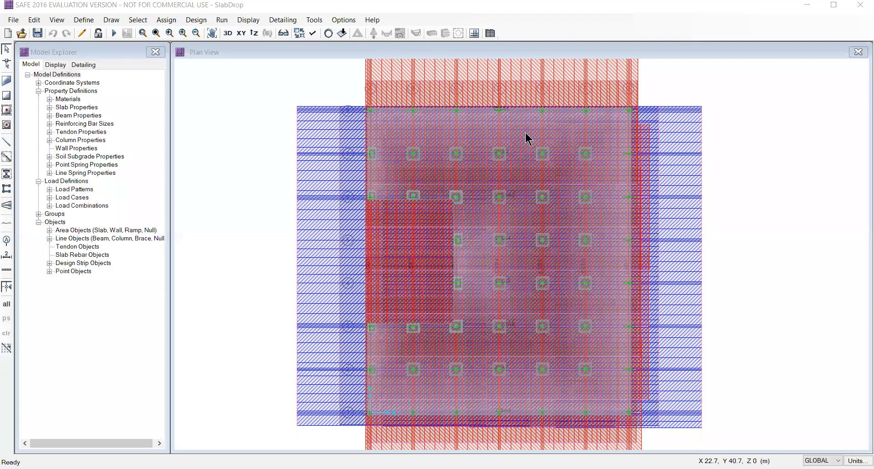
# Turn off the display of design strip widths and stations in the plan view.
pyautogui.click(249, 21)
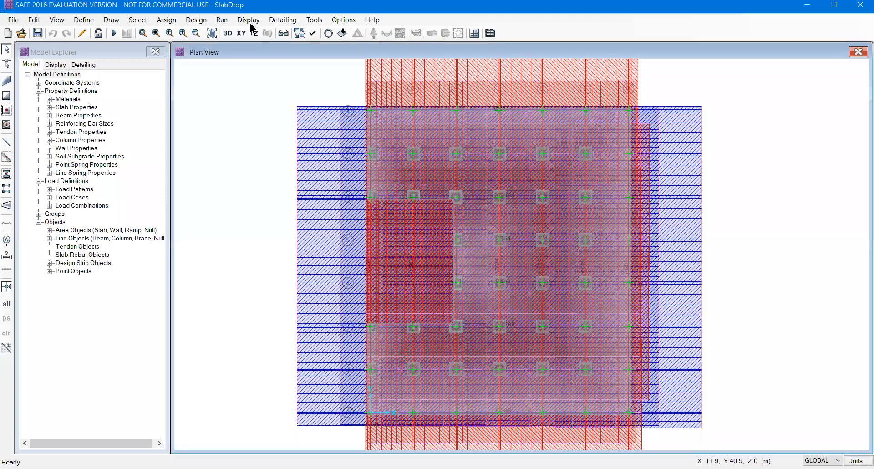
pyautogui.click(313, 33)
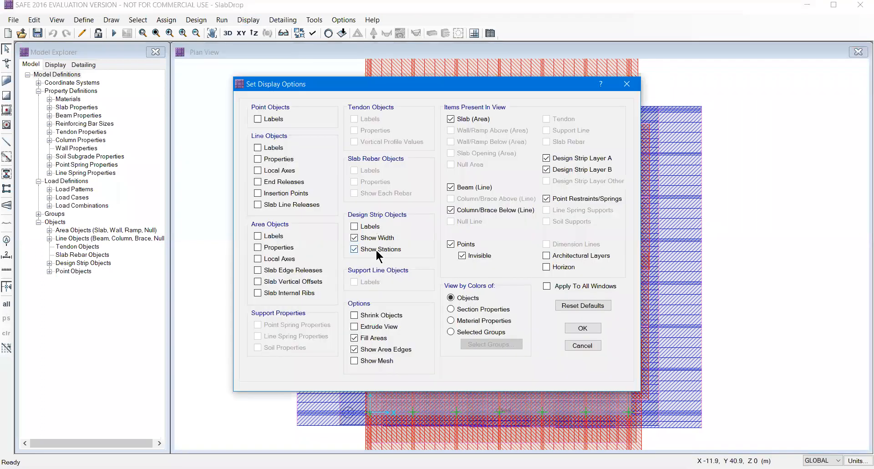
pyautogui.click(582, 327)
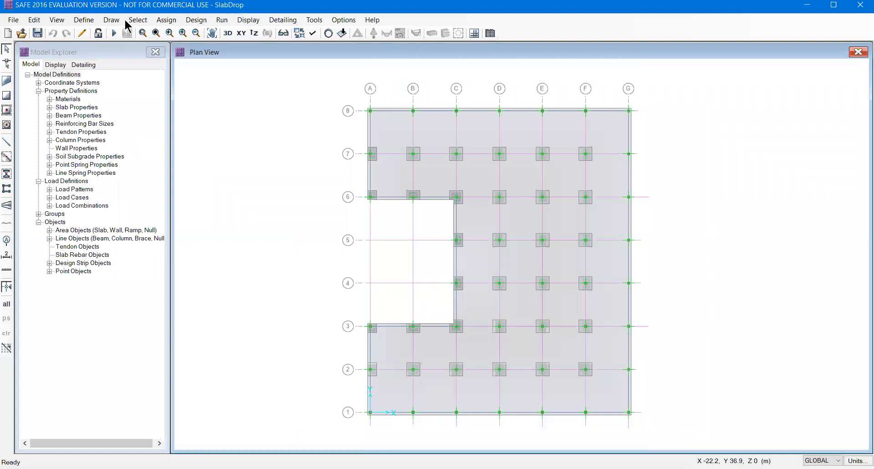
# Inspect the slab and its design strips in a 3D view and return to the plan view.
pyautogui.click(111, 20)
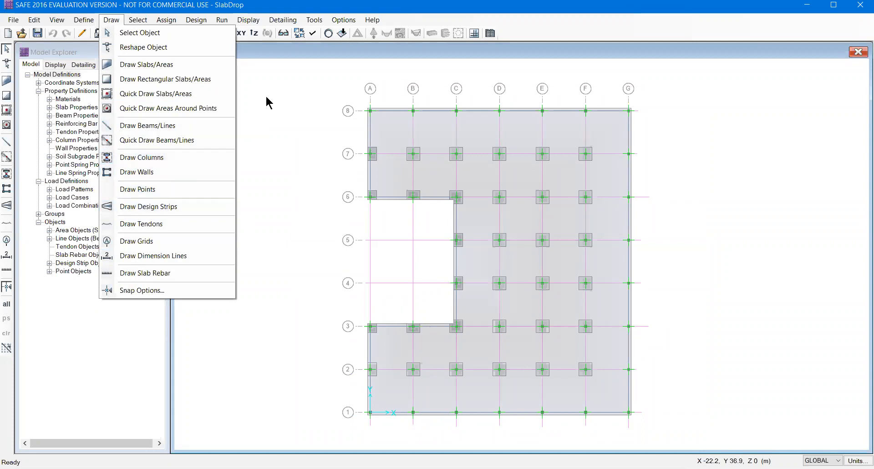
pyautogui.click(141, 32)
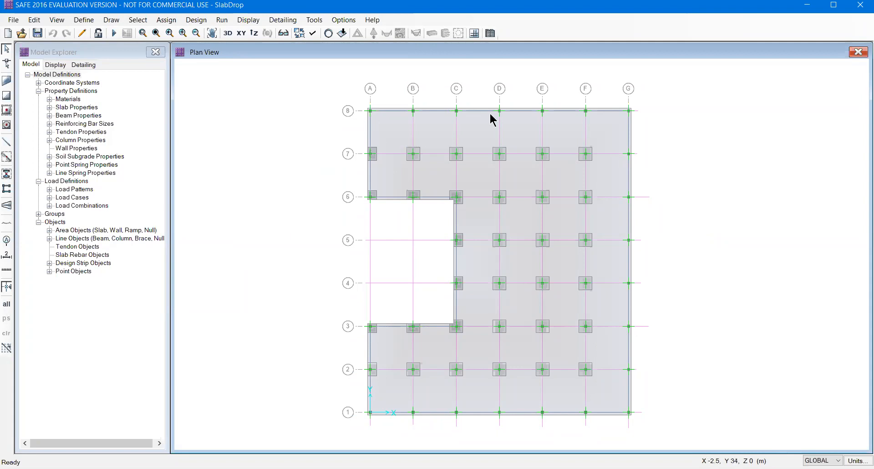
pyautogui.click(227, 33)
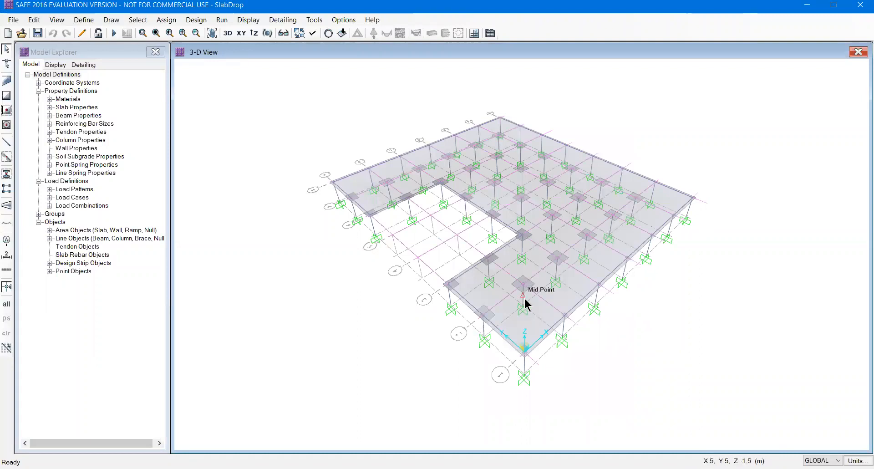
pyautogui.click(240, 33)
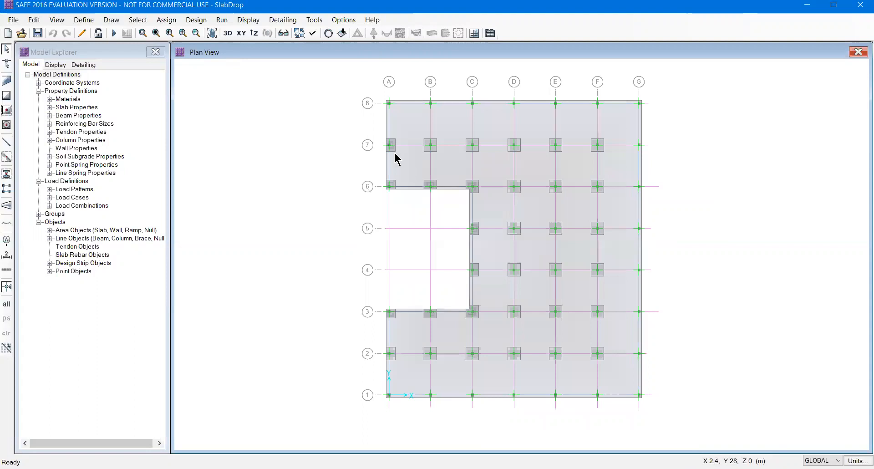
# Select the main slab area and open the surface load assignment for it.
pyautogui.click(408, 170)
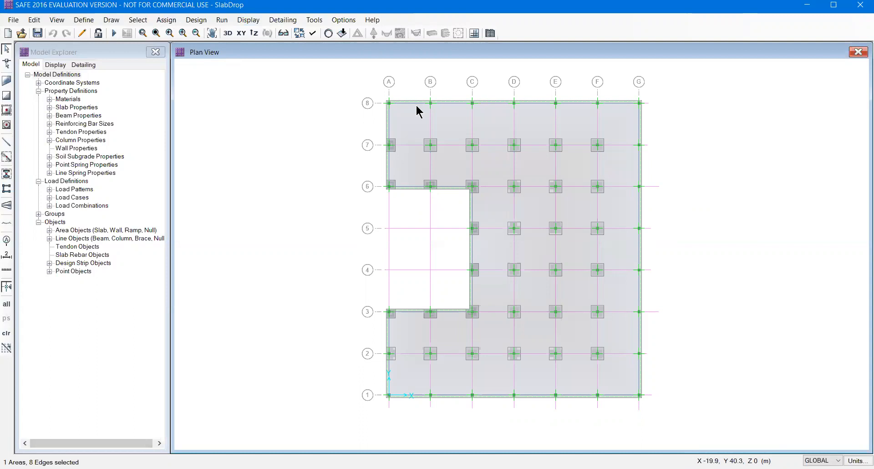
pyautogui.click(166, 21)
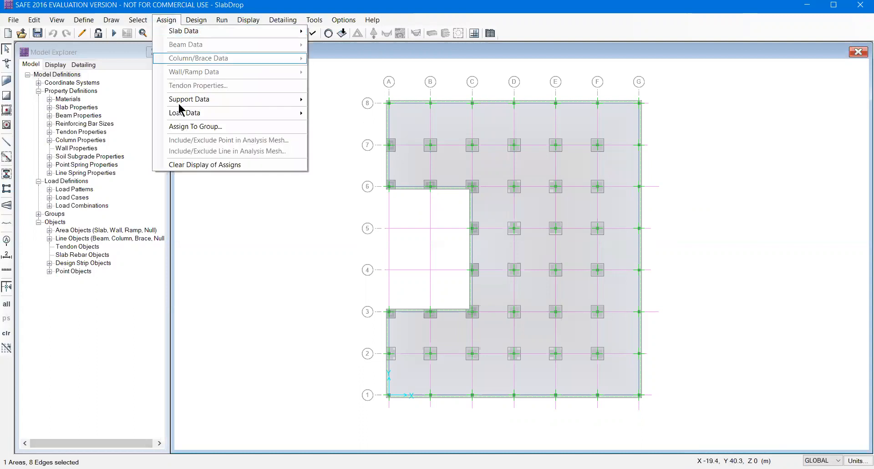
pyautogui.moveTo(185, 113)
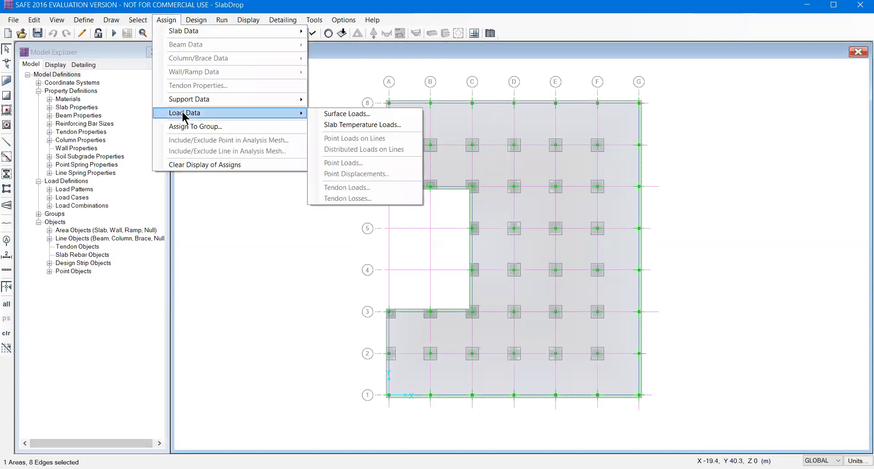
pyautogui.click(346, 113)
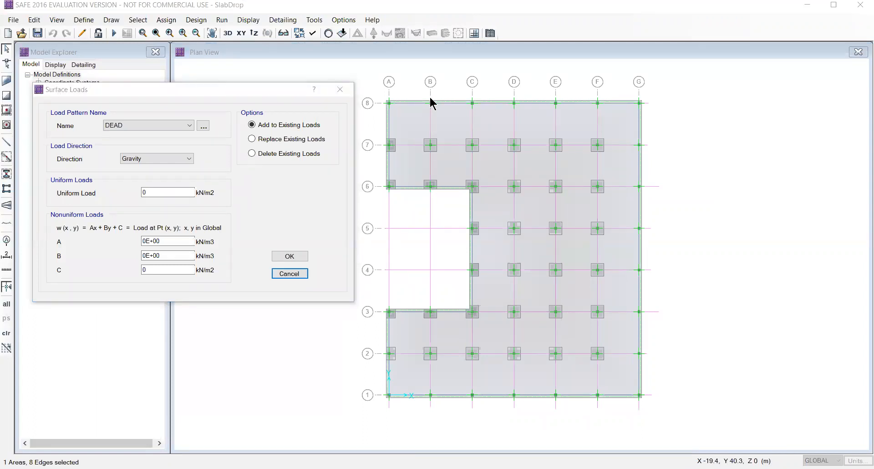
# Switch to the IS 875 Part 1 PDF in Acrobat Reader and check its title page and the Table 2 flooring entry in the contents.
pyautogui.hotkey('alt', 'Tab')
pyautogui.scroll(3, 299, 163)
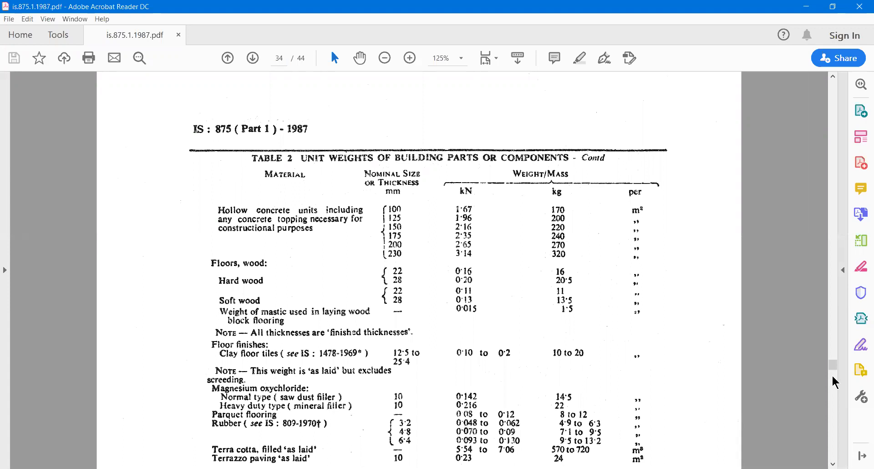
pyautogui.moveTo(832, 367); pyautogui.dragTo(836, 111)
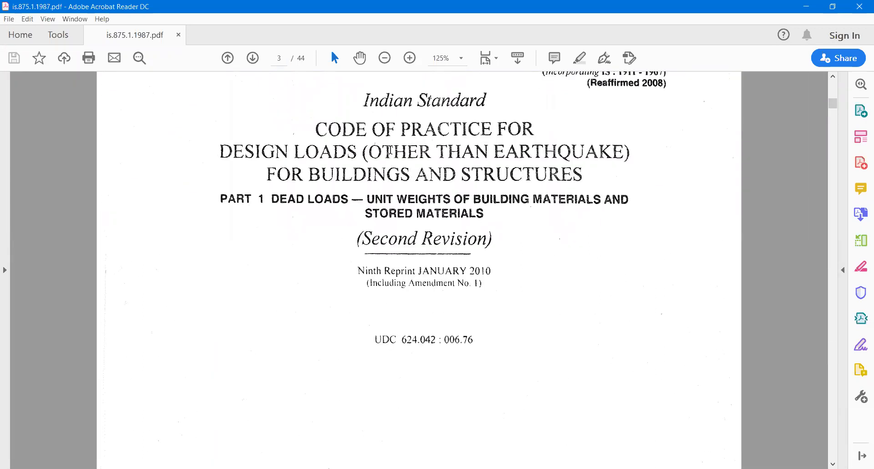
pyautogui.scroll(2, 510, 174)
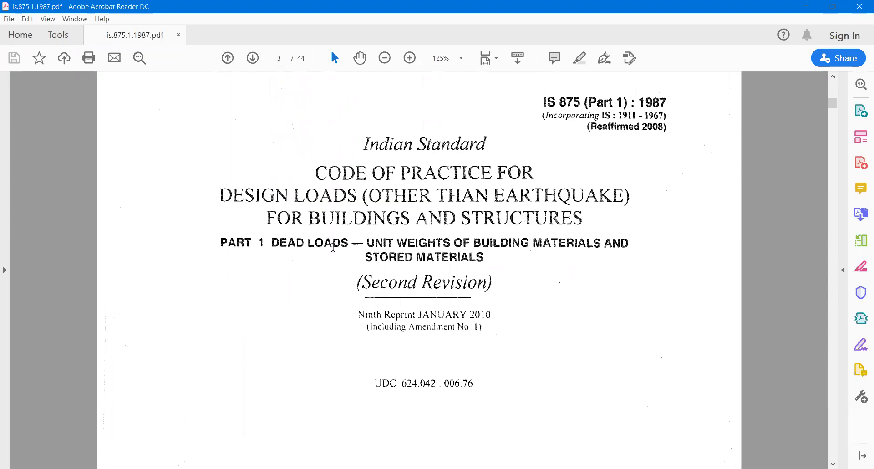
pyautogui.click(834, 121)
pyautogui.moveTo(832, 115); pyautogui.dragTo(832, 134)
pyautogui.scroll(-5, 665, 228)
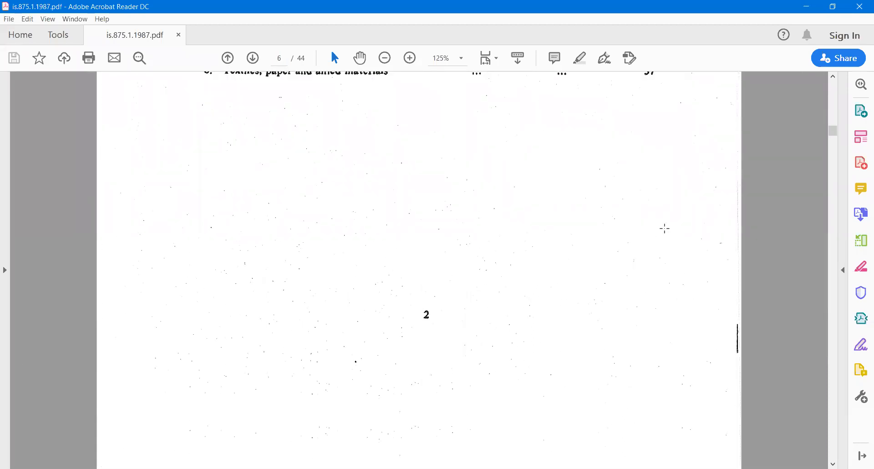
pyautogui.scroll(4, 664, 229)
pyautogui.scroll(5, 664, 229)
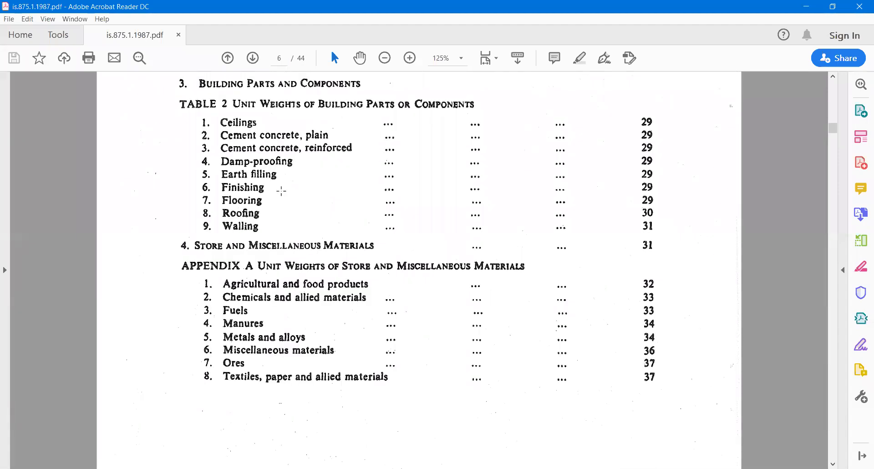
pyautogui.doubleClick(258, 202)
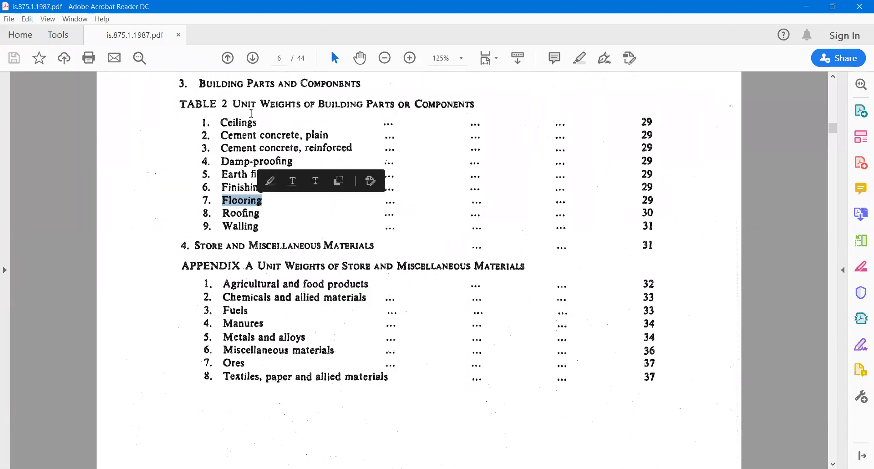
# Go to Table 2, Unit Weights of Building Parts or Components, on page 33 of the PDF.
pyautogui.moveTo(831, 128); pyautogui.dragTo(825, 322)
pyautogui.scroll(8, 616, 241)
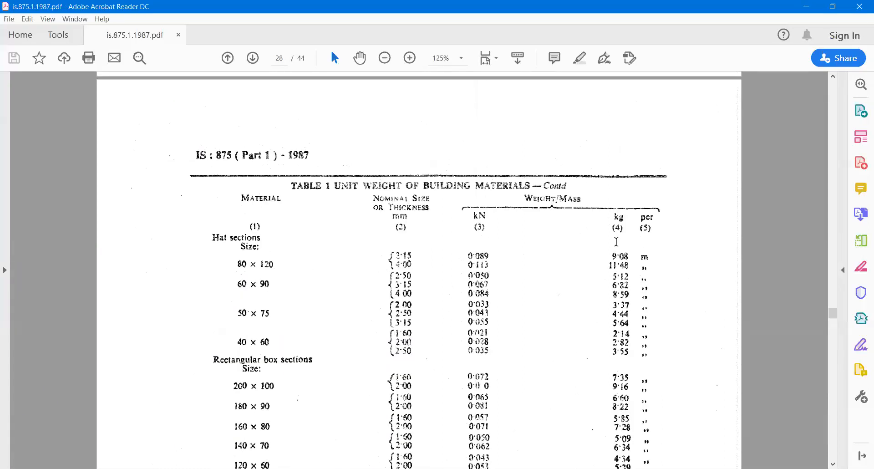
pyautogui.scroll(-6, 616, 241)
pyautogui.scroll(-5, 616, 241)
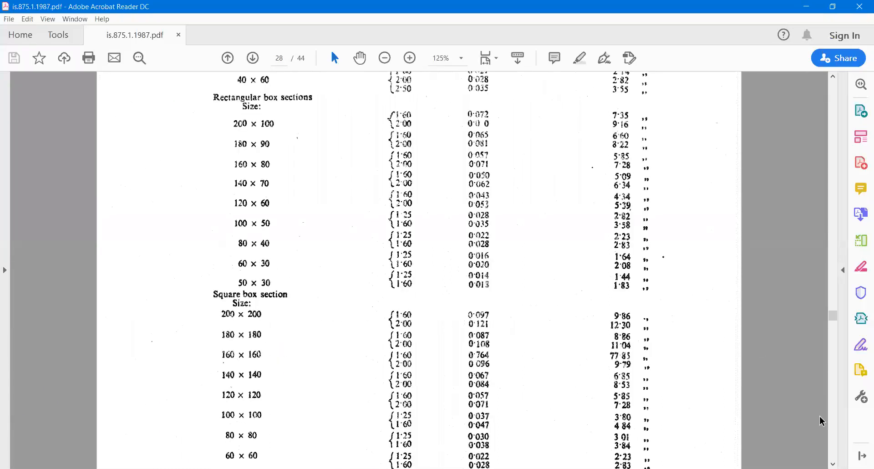
pyautogui.click(833, 453)
pyautogui.click(833, 453)
pyautogui.click(834, 453)
pyautogui.click(834, 454)
pyautogui.click(836, 454)
pyautogui.click(836, 453)
pyautogui.click(836, 454)
pyautogui.click(836, 453)
pyautogui.click(836, 453)
pyautogui.scroll(3, 412, 217)
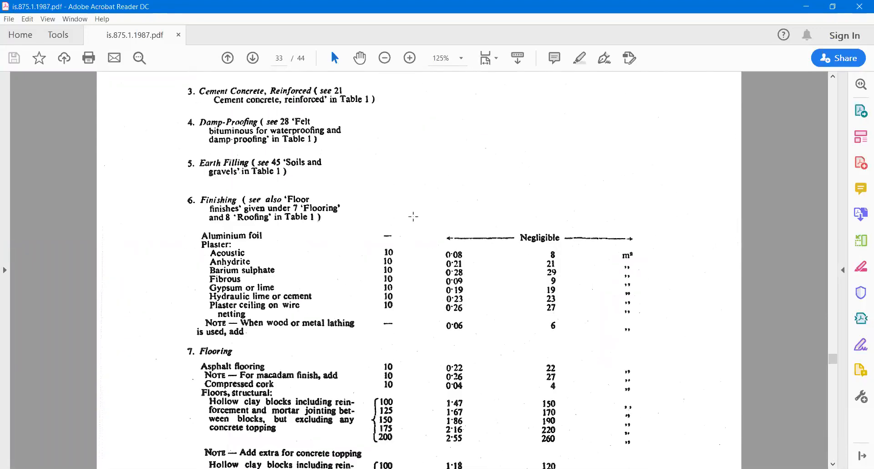
# Examine the Table 2 unit weights for ceilings, finishing, flooring, floor finishes and roofing, marking the single Allahabad tiles weight.
pyautogui.scroll(-2, 413, 217)
pyautogui.scroll(-3, 413, 216)
pyautogui.scroll(7, 413, 217)
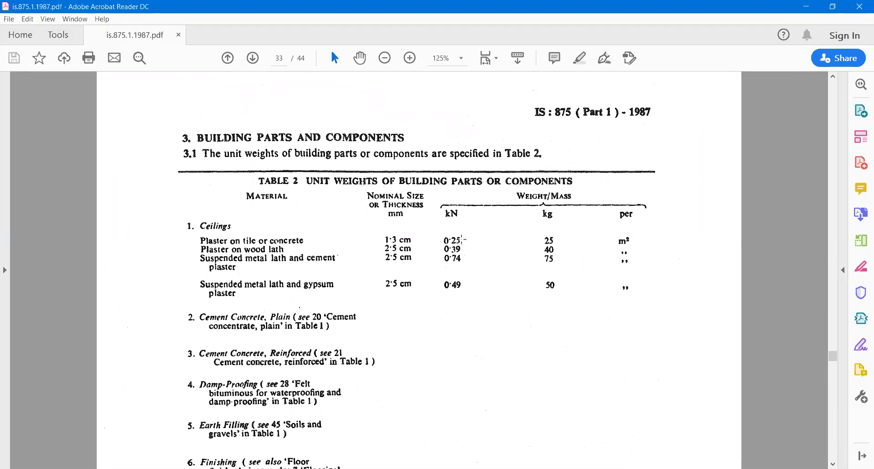
pyautogui.hotkey('ctrl', 'a')
pyautogui.click(616, 260)
pyautogui.scroll(-3, 601, 273)
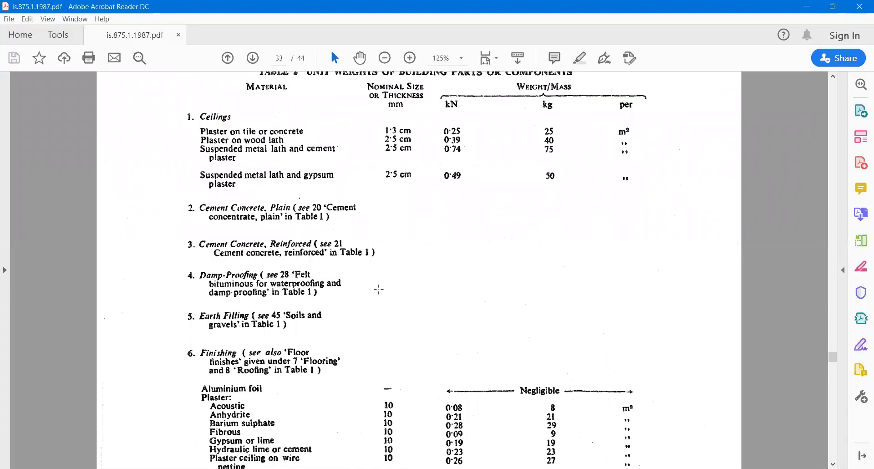
pyautogui.scroll(-3, 379, 289)
pyautogui.scroll(-3, 249, 313)
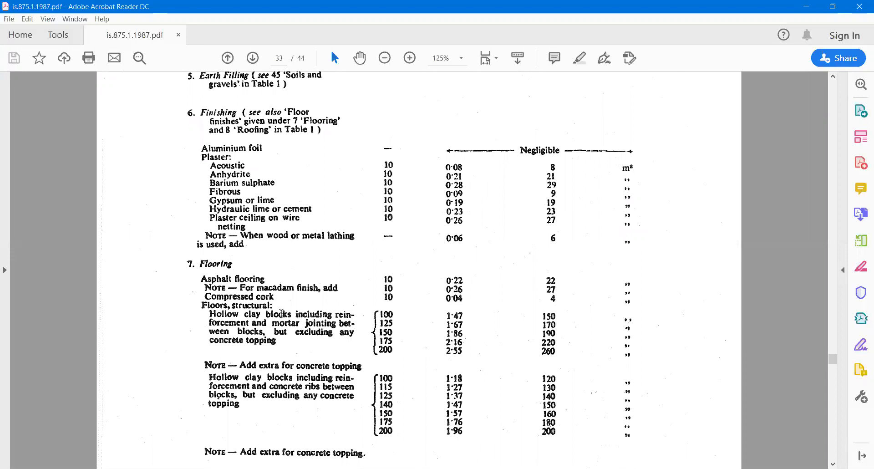
pyautogui.scroll(-10, 281, 313)
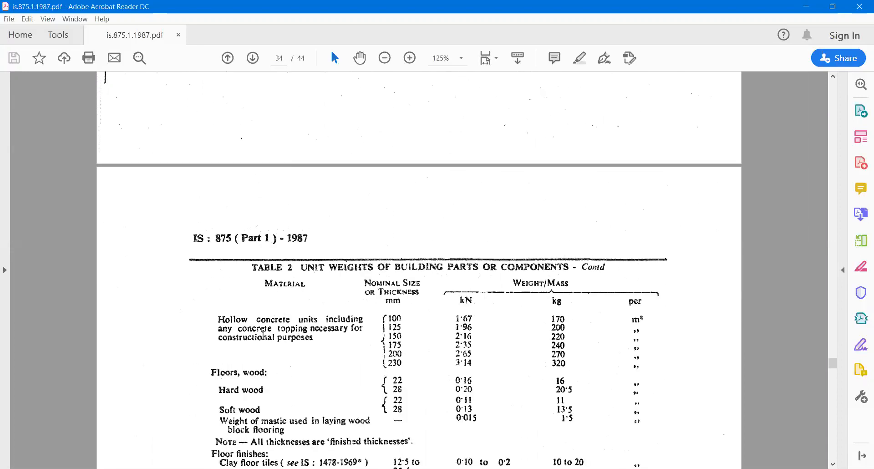
pyautogui.scroll(-3, 263, 335)
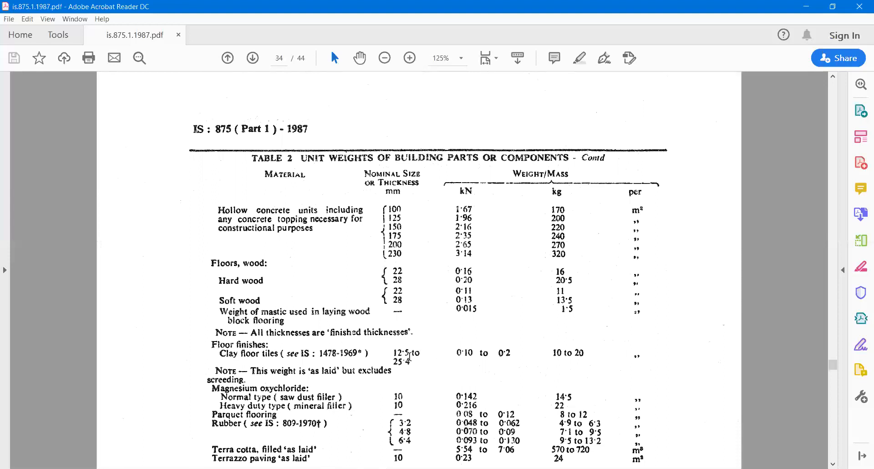
pyautogui.scroll(-3, 408, 357)
pyautogui.scroll(-2, 400, 361)
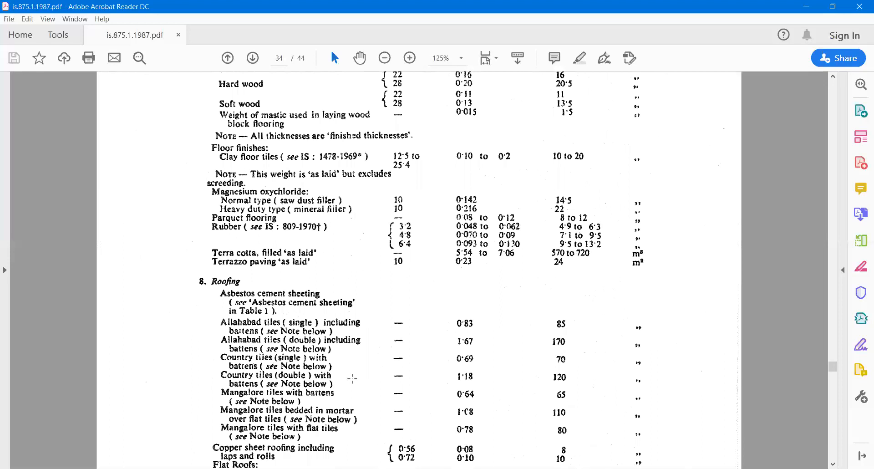
pyautogui.scroll(-2, 352, 378)
pyautogui.moveTo(456, 257); pyautogui.dragTo(473, 257)
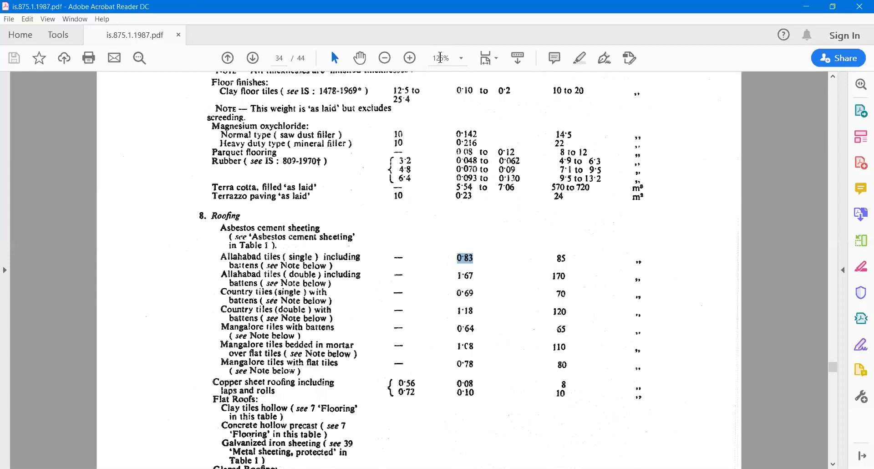
# Switch back to SAFE and set the uniform surface load for the DEAD pattern to 1.5 kN/m2.
pyautogui.hotkey('alt', 'Tab')
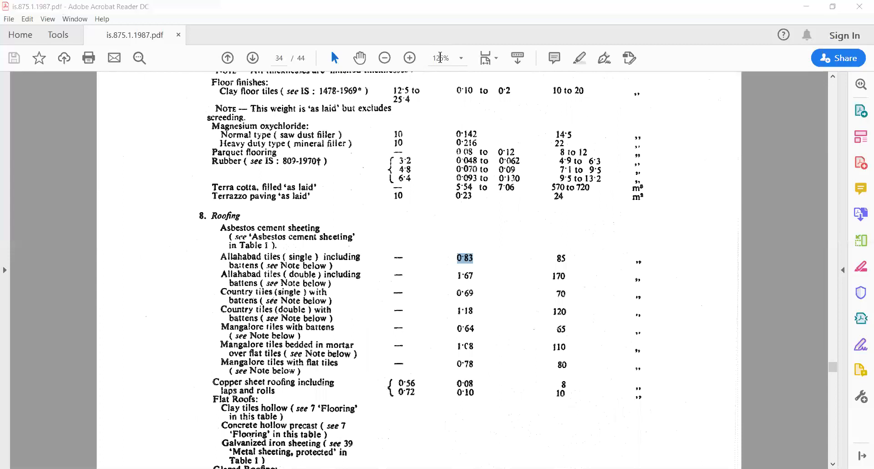
pyautogui.hotkey('alt', 'Tab')
pyautogui.moveTo(215, 91); pyautogui.dragTo(240, 94)
pyautogui.moveTo(181, 195); pyautogui.dragTo(146, 195)
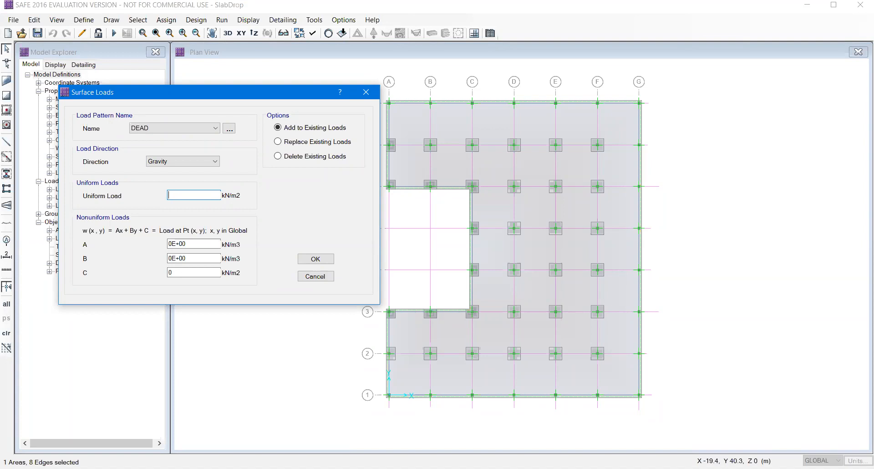
pyautogui.hotkey('alt', 'Tab')
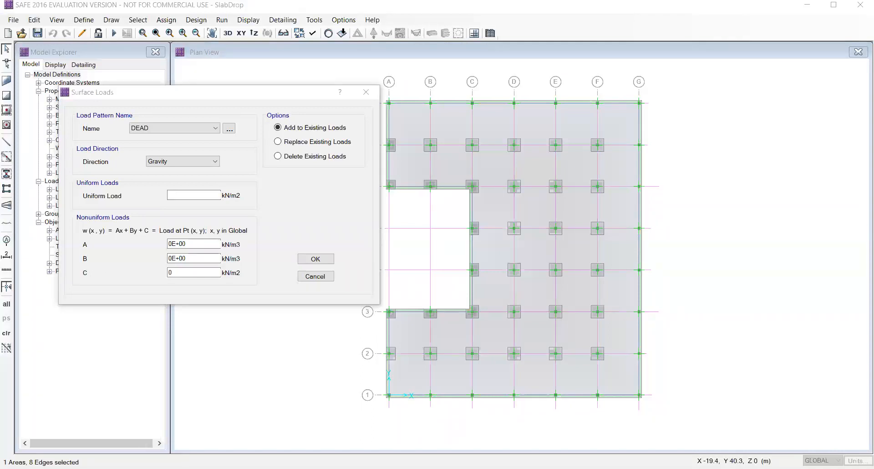
pyautogui.click(191, 196)
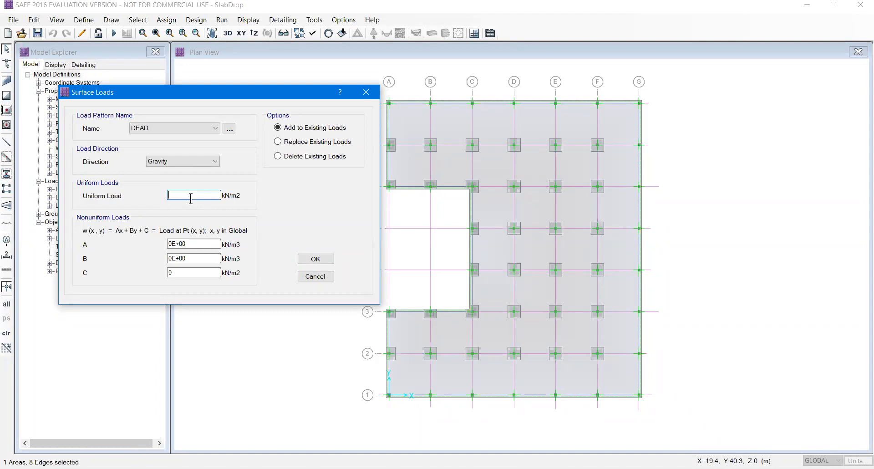
pyautogui.write('0.')
pyautogui.write('2')
pyautogui.press('Tab')
pyautogui.click(204, 196)
pyautogui.click(190, 195)
pyautogui.moveTo(197, 195); pyautogui.dragTo(123, 196)
pyautogui.click(204, 195)
# Return to the IS 875 Part 1 PDF and examine the wood floor thicknesses and weights in Table 2.
pyautogui.hotkey('alt', 'Tab')
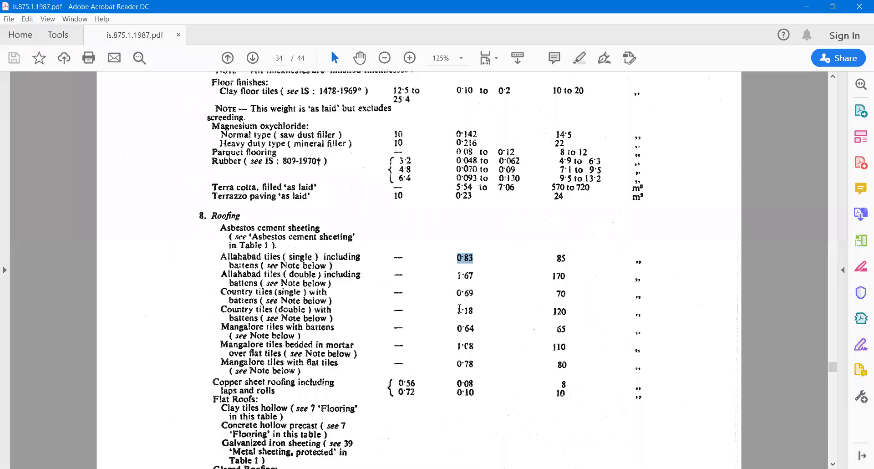
pyautogui.scroll(3, 268, 249)
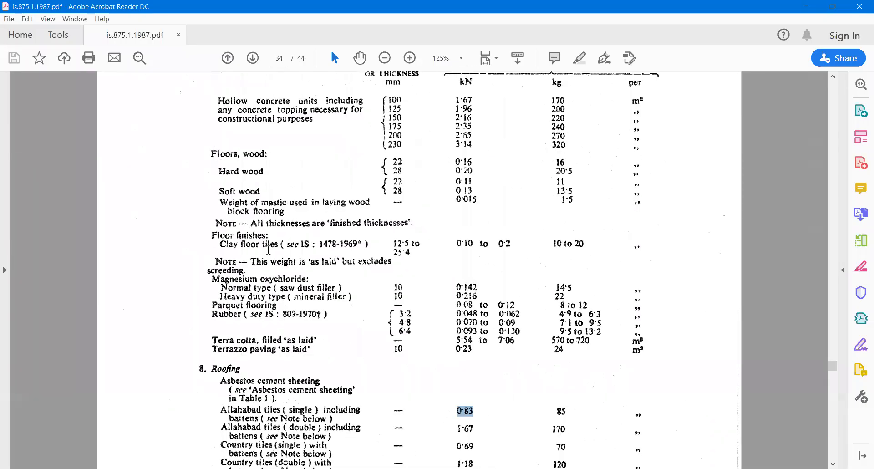
pyautogui.click(243, 156)
pyautogui.tripleClick(243, 156)
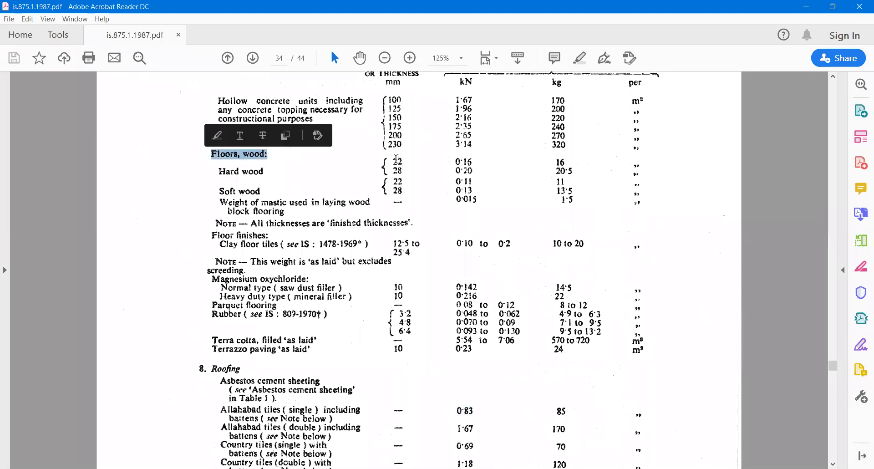
pyautogui.doubleClick(397, 162)
pyautogui.moveTo(475, 161); pyautogui.dragTo(454, 162)
pyautogui.click(447, 167)
pyautogui.click(400, 161)
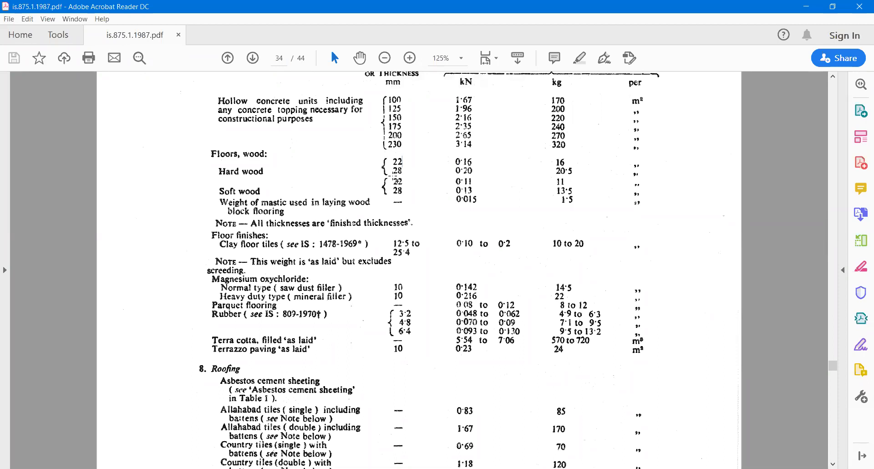
pyautogui.scroll(-3, 395, 175)
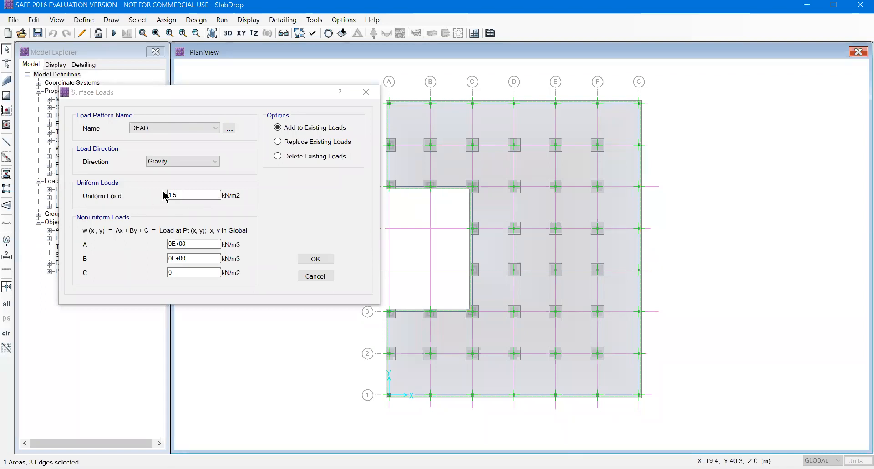
# Switch back to SAFE and apply the 1.5 kN/m2 DEAD gravity load to the selected slab, adding to existing loads.
pyautogui.click(184, 195)
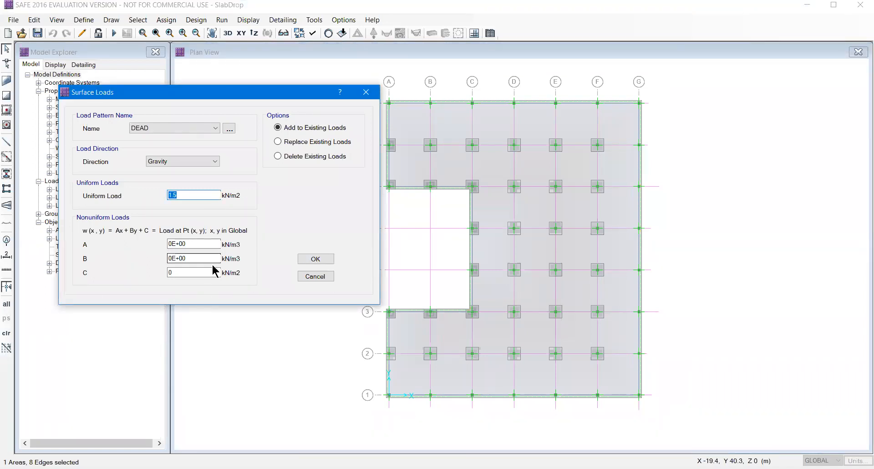
pyautogui.click(326, 264)
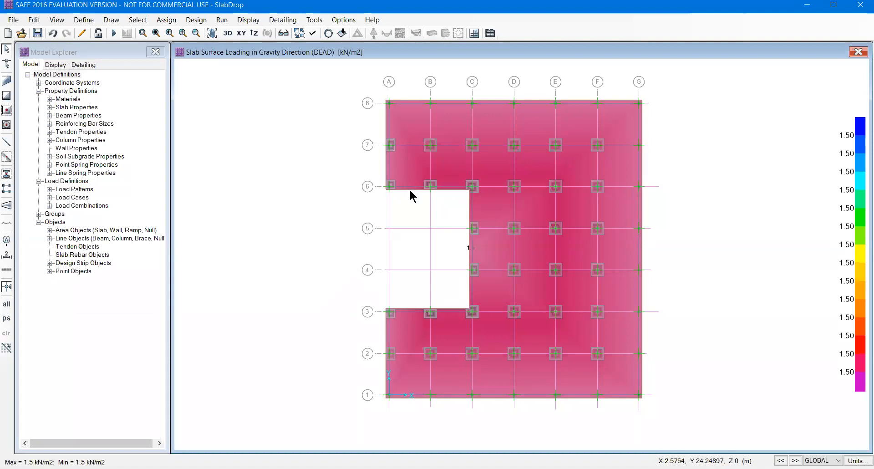
# Select the main slab area again, open its surface load assignment and choose the LIVE load pattern.
pyautogui.click(412, 171)
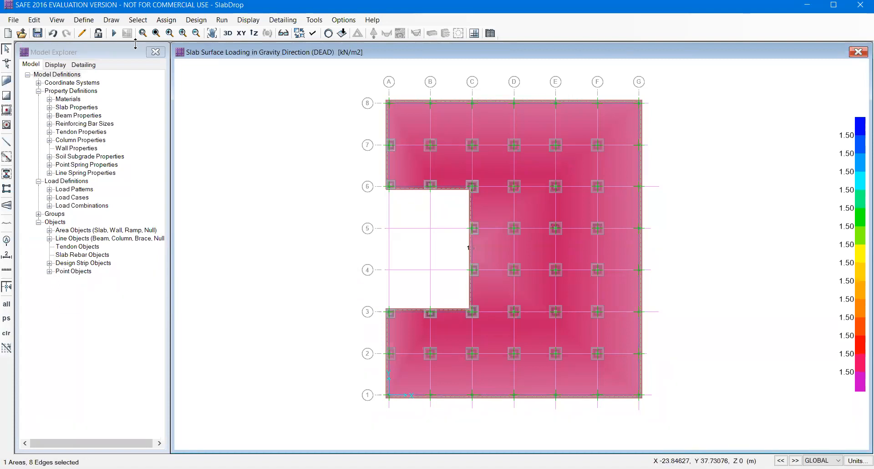
pyautogui.click(166, 20)
pyautogui.moveTo(202, 113)
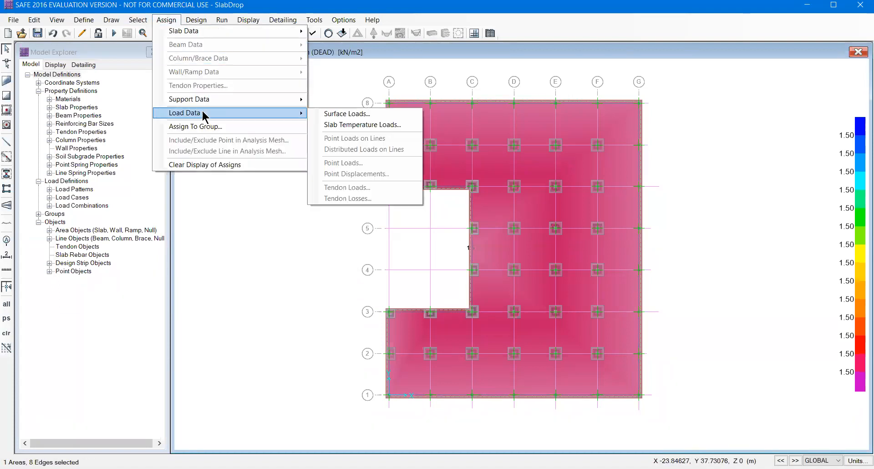
pyautogui.click(397, 113)
pyautogui.click(354, 167)
pyautogui.click(357, 183)
pyautogui.moveTo(390, 138); pyautogui.dragTo(175, 92)
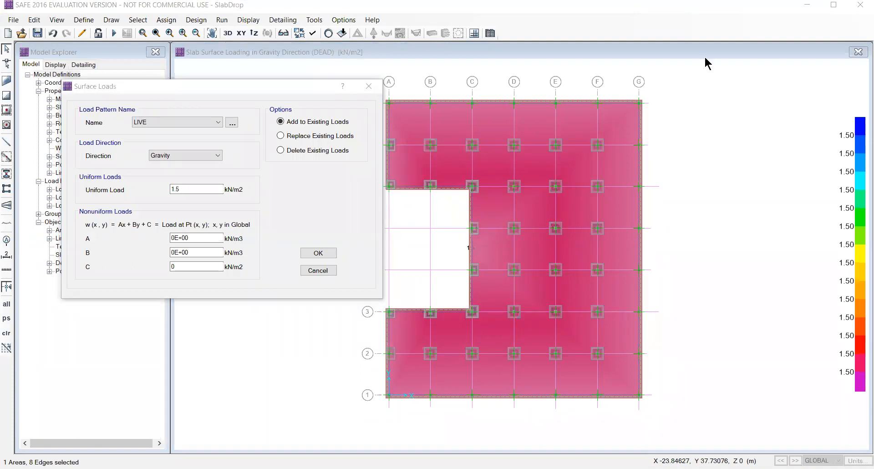
# Switch to the IS 875 Part 2 PDF and examine the Table 1 uniformly distributed loads for rooms, corridors and balconies in dwelling houses.
pyautogui.hotkey('alt', 'Tab')
pyautogui.moveTo(457, 155); pyautogui.dragTo(550, 156)
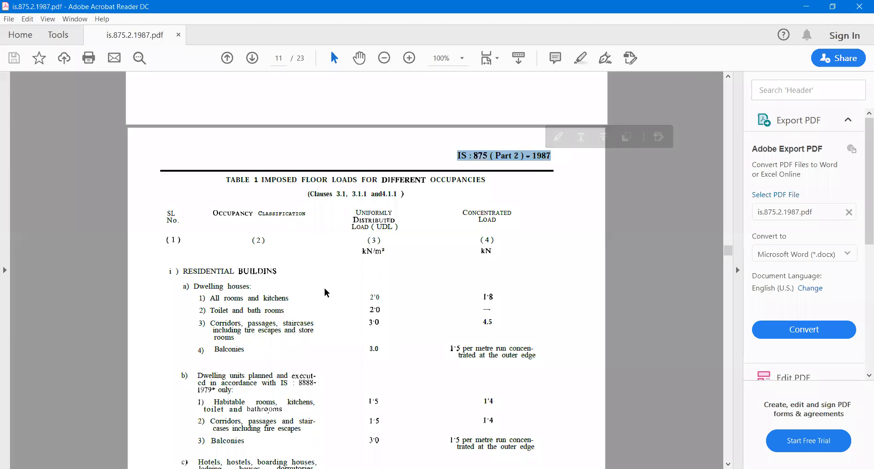
pyautogui.moveTo(191, 287); pyautogui.dragTo(252, 305)
pyautogui.click(252, 306)
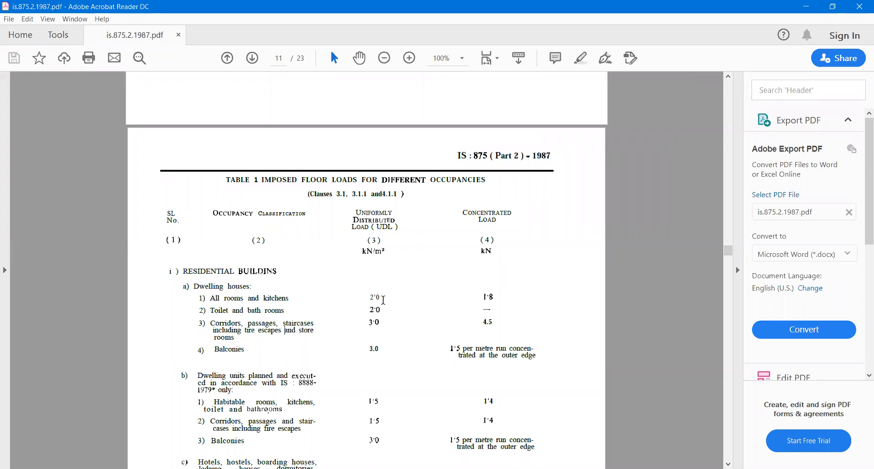
pyautogui.moveTo(381, 298); pyautogui.dragTo(369, 298)
pyautogui.moveTo(382, 309); pyautogui.dragTo(369, 322)
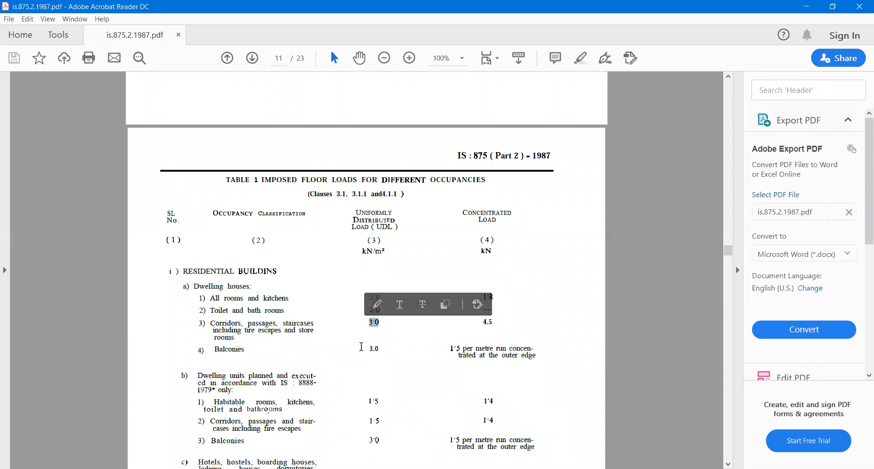
pyautogui.click(372, 325)
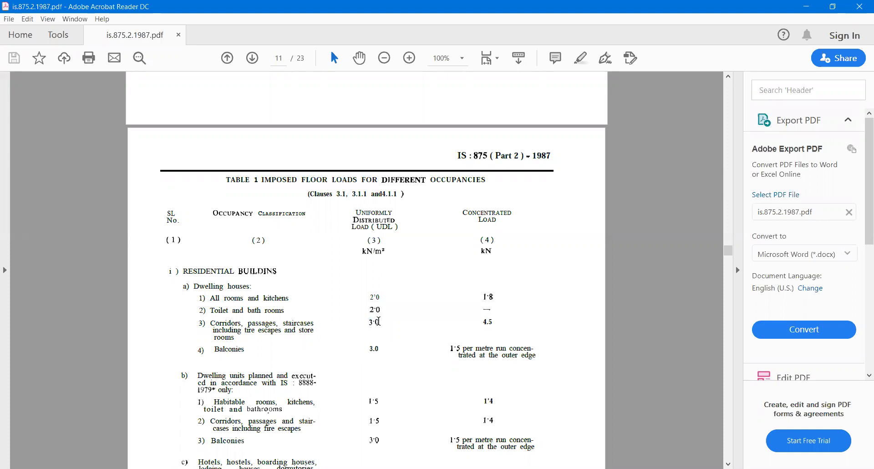
pyautogui.moveTo(381, 321); pyautogui.dragTo(369, 323)
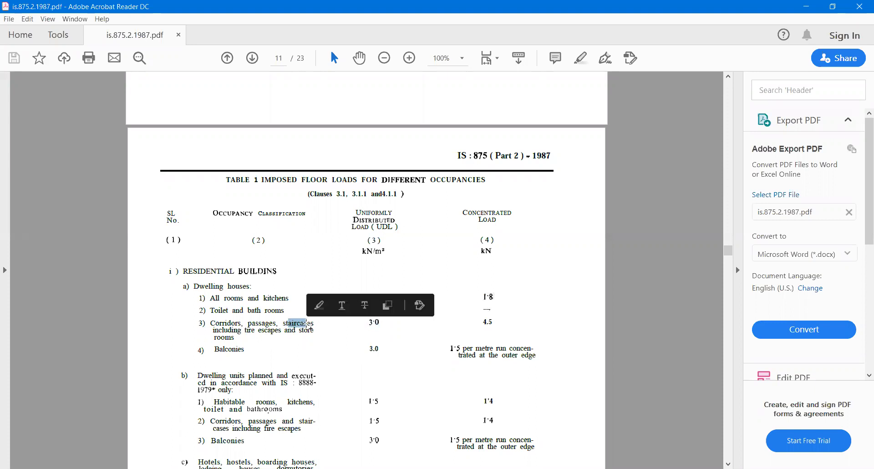
pyautogui.click(381, 323)
pyautogui.moveTo(381, 323); pyautogui.dragTo(372, 323)
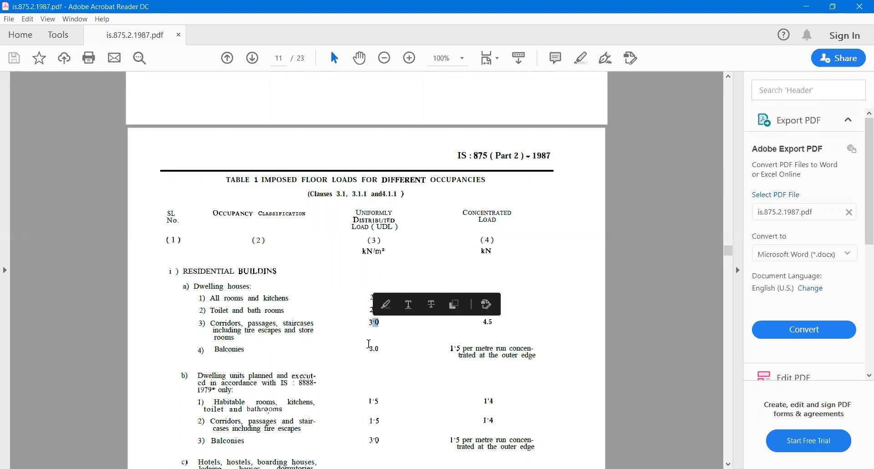
pyautogui.moveTo(380, 349); pyautogui.dragTo(367, 349)
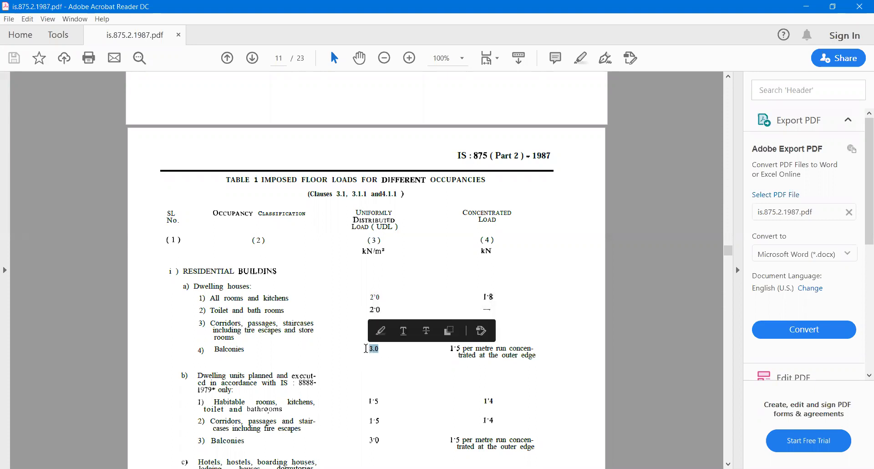
# Examine the remaining residential occupancies in Table 1, including hotels and hostels, and recheck the load for dwelling rooms and kitchens.
pyautogui.scroll(-3, 396, 380)
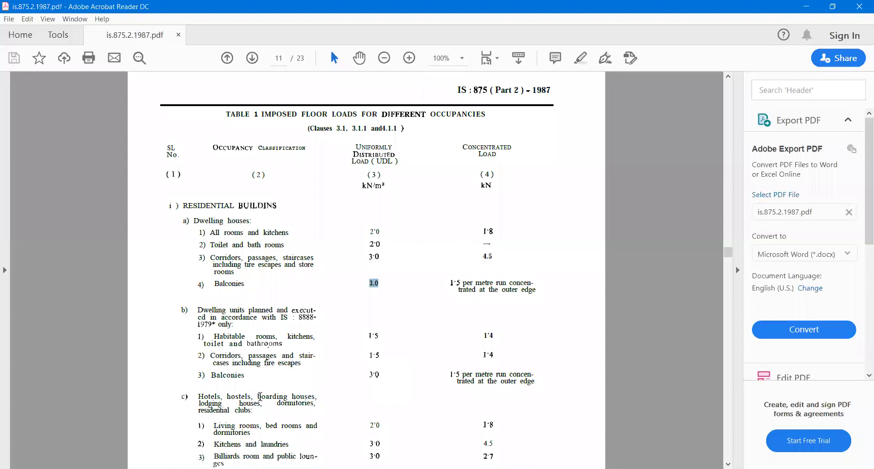
pyautogui.scroll(-3, 234, 376)
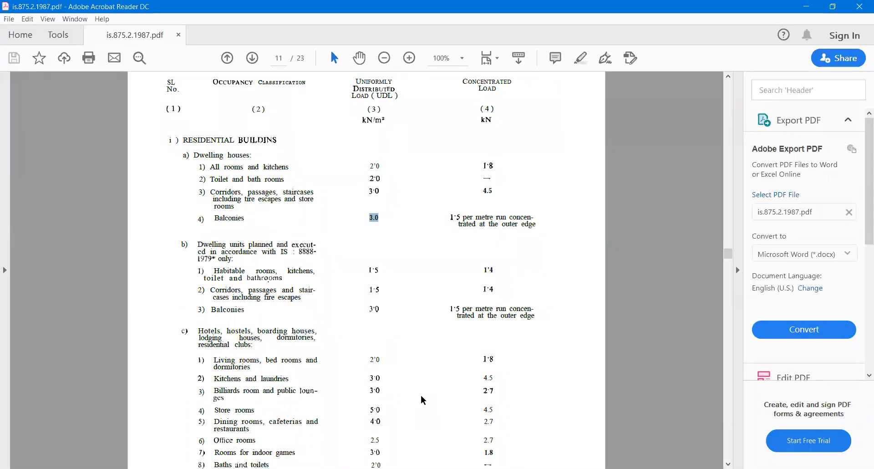
pyautogui.scroll(-3, 289, 376)
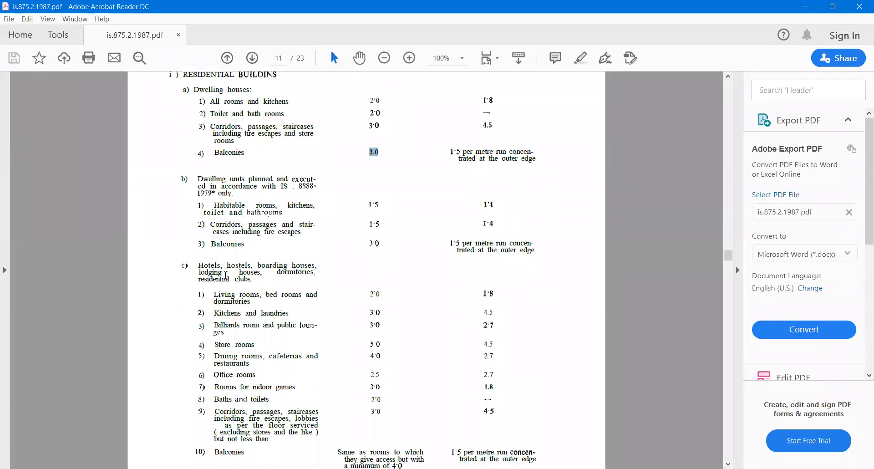
pyautogui.moveTo(216, 375); pyautogui.dragTo(272, 386)
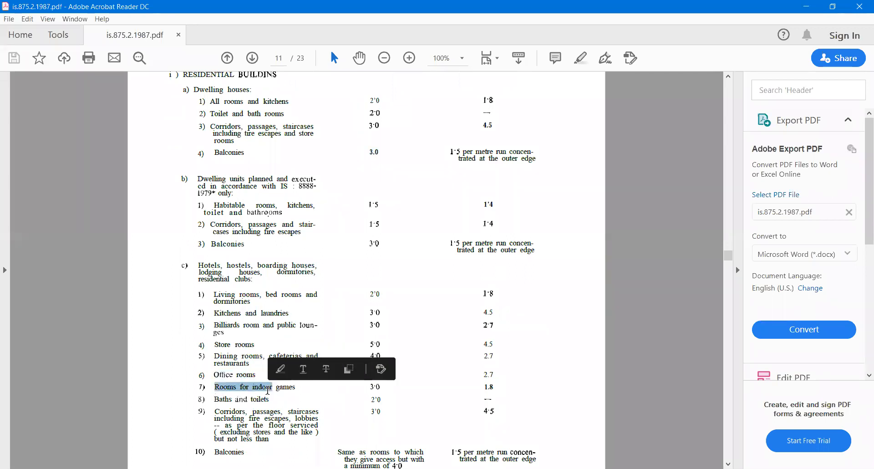
pyautogui.scroll(-3, 269, 394)
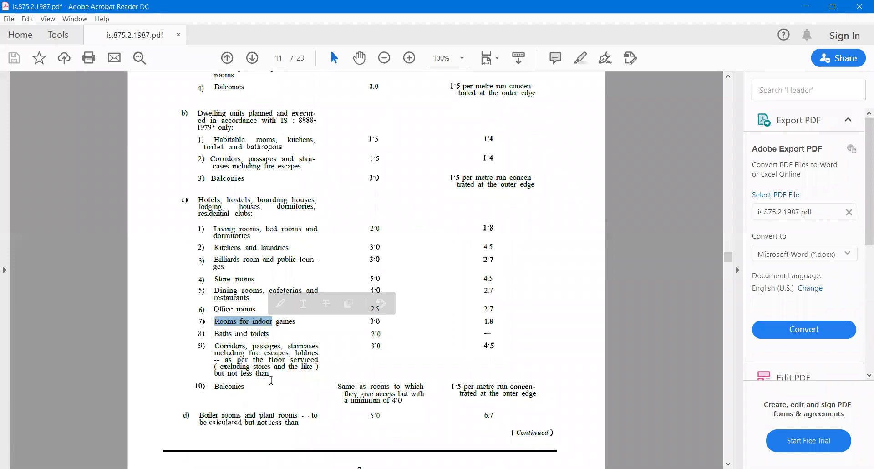
pyautogui.scroll(10, 316, 312)
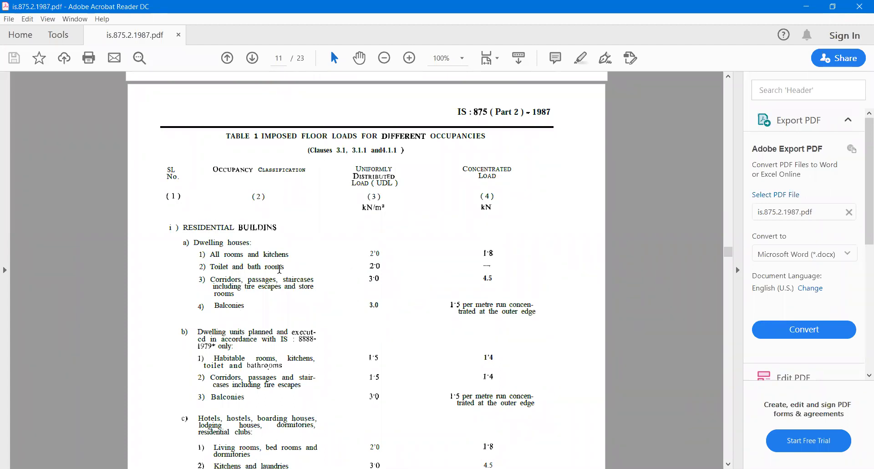
pyautogui.doubleClick(377, 253)
# Switch back to SAFE and apply a 3 kN/m2 uniform gravity load for the LIVE pattern to the selected slab.
pyautogui.hotkey('alt', 'Tab')
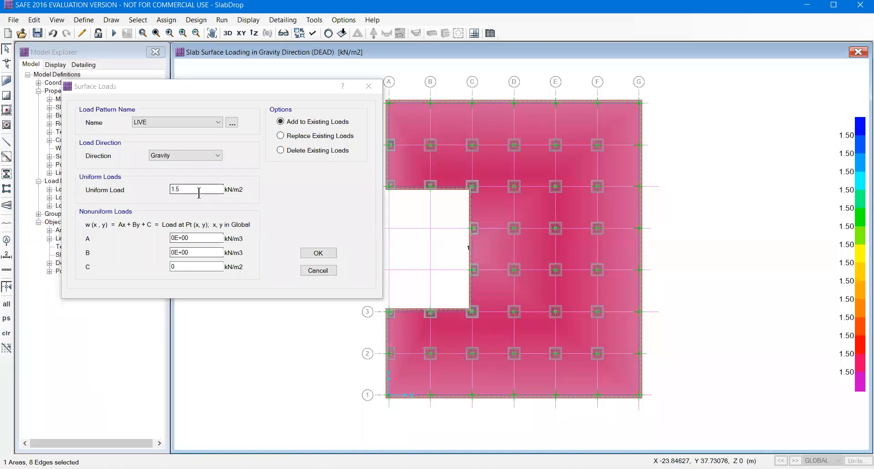
pyautogui.click(146, 196)
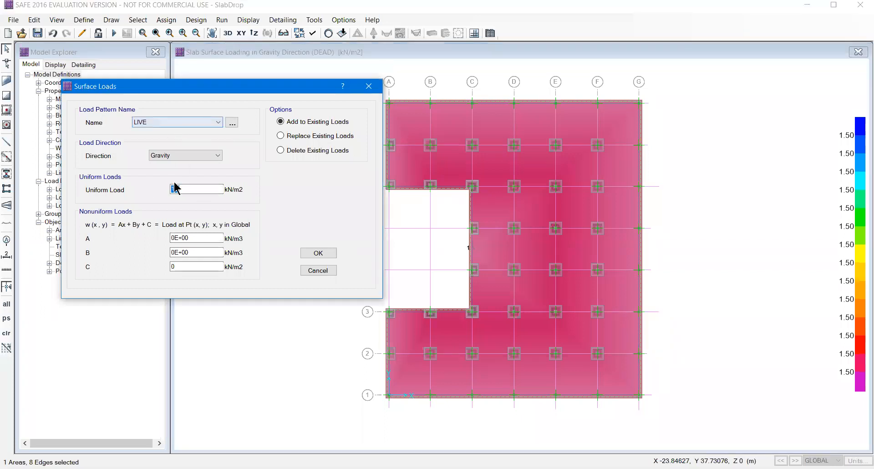
pyautogui.write('3')
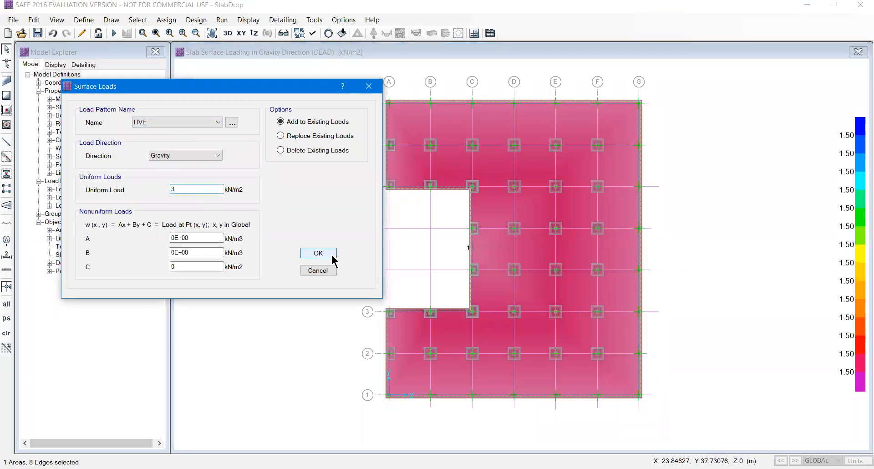
pyautogui.click(318, 253)
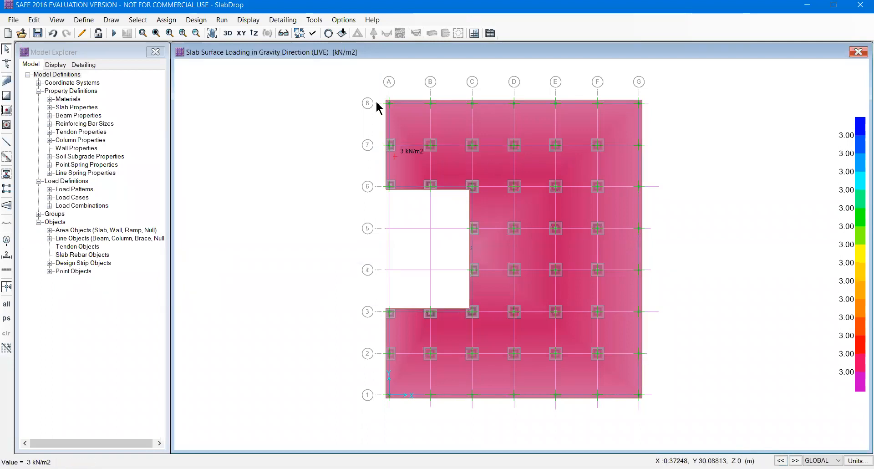
# Compare the DEAD and LIVE surface loading displays of the slab, and return to the undeformed plan view.
pyautogui.click(795, 460)
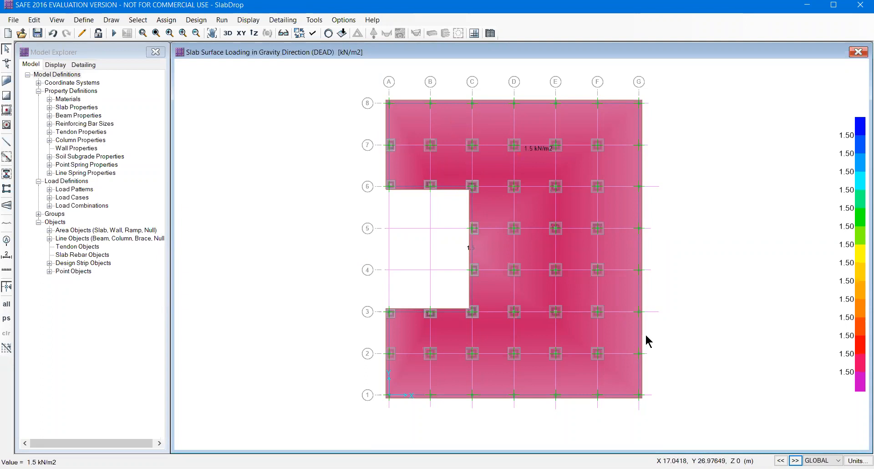
pyautogui.click(795, 461)
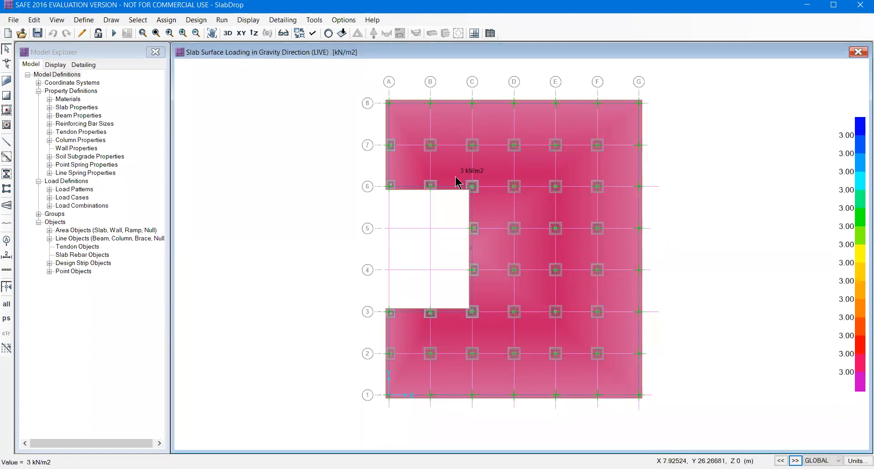
pyautogui.click(328, 33)
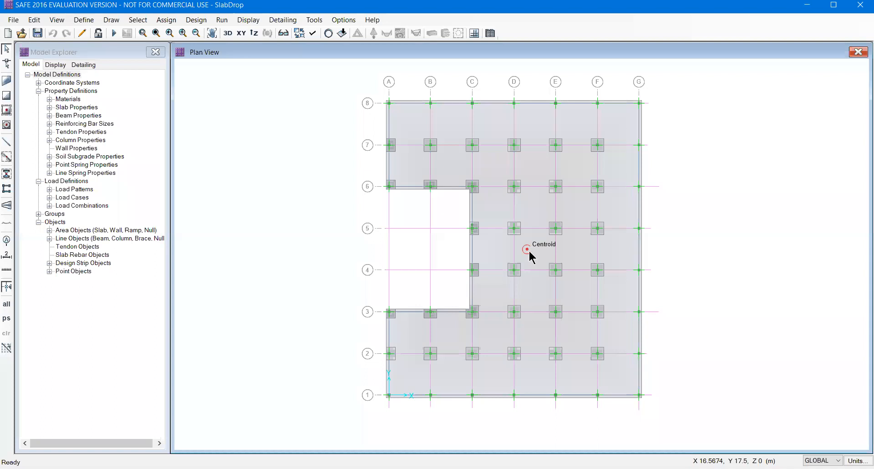
pyautogui.moveTo(536, 178); pyautogui.dragTo(505, 195, button='middle')
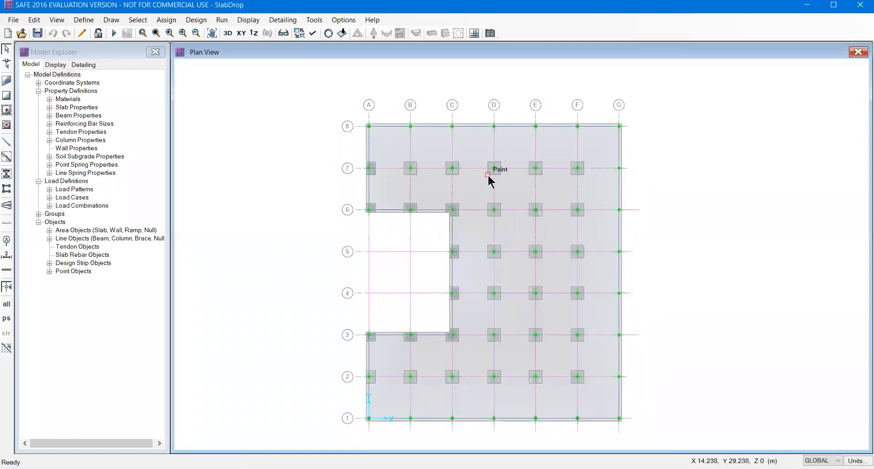
# Set the main slab's rebar material to Fe500 in its finite element based design overwrites.
pyautogui.click(167, 21)
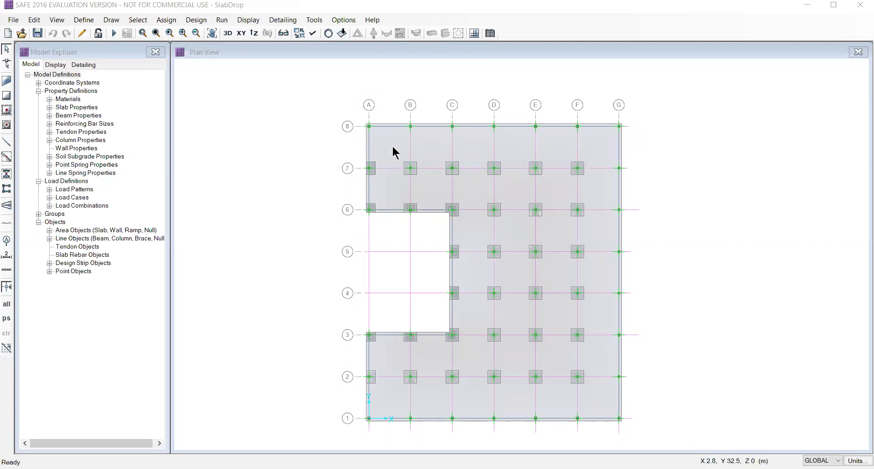
pyautogui.rightClick(465, 159)
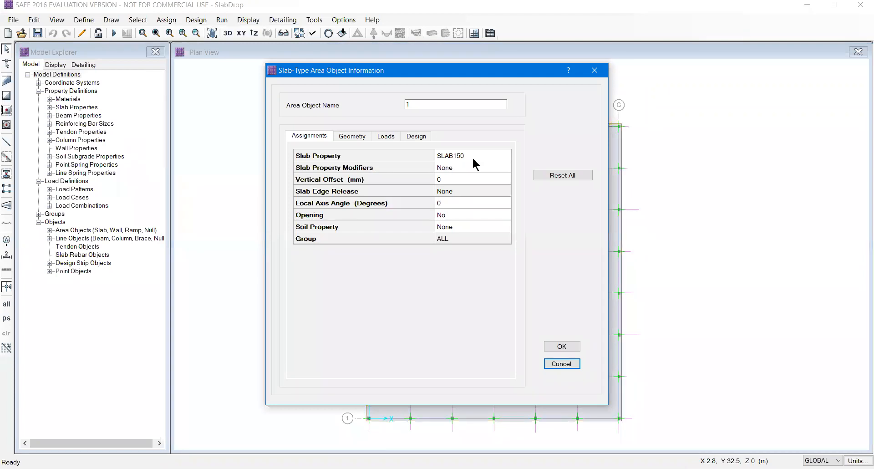
pyautogui.click(421, 136)
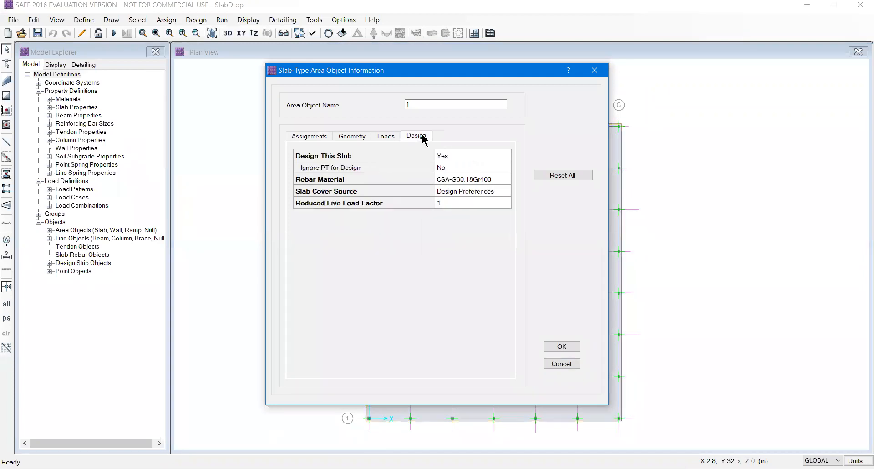
pyautogui.click(447, 178)
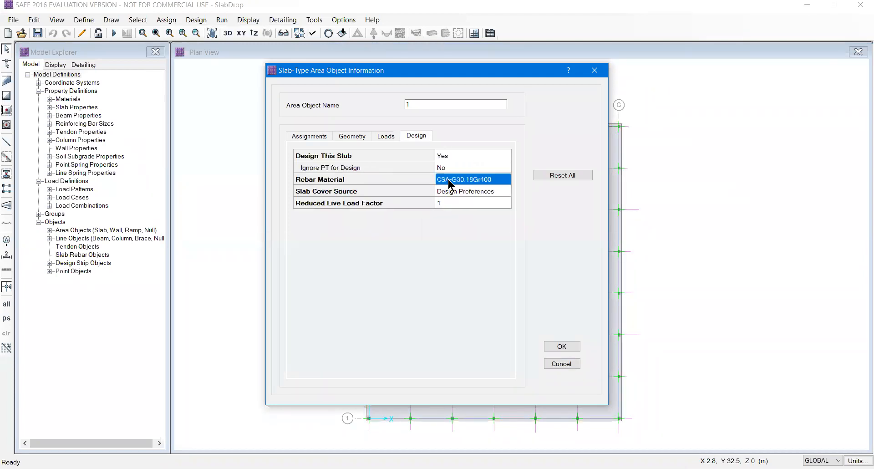
pyautogui.click(460, 134)
pyautogui.click(455, 148)
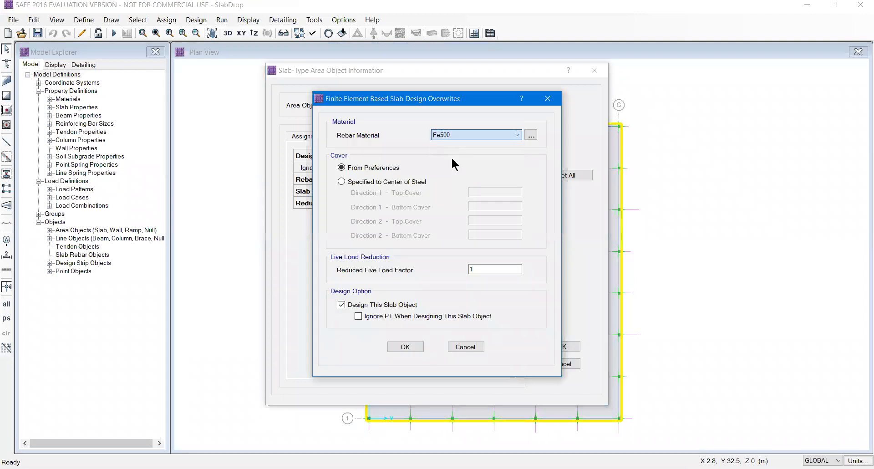
pyautogui.click(405, 347)
pyautogui.click(560, 346)
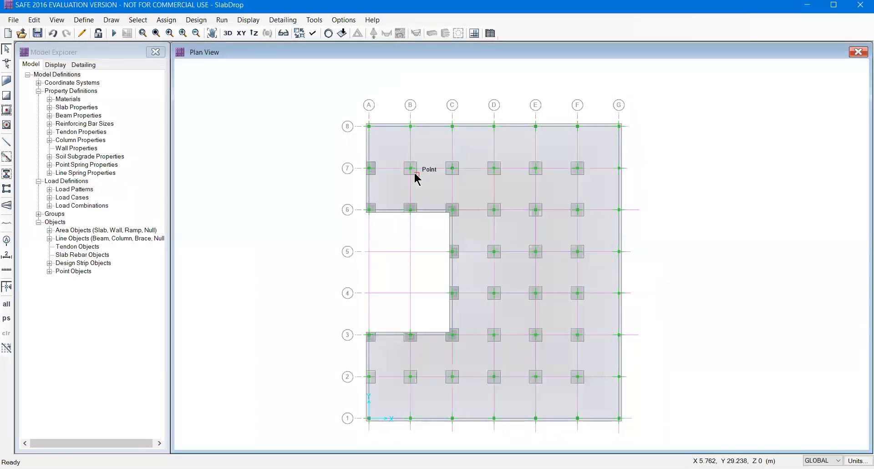
# Try to change the rebar material of the small slab area over the corner column at grid A-8.
pyautogui.scroll(2, 383, 127)
pyautogui.scroll(4, 372, 135)
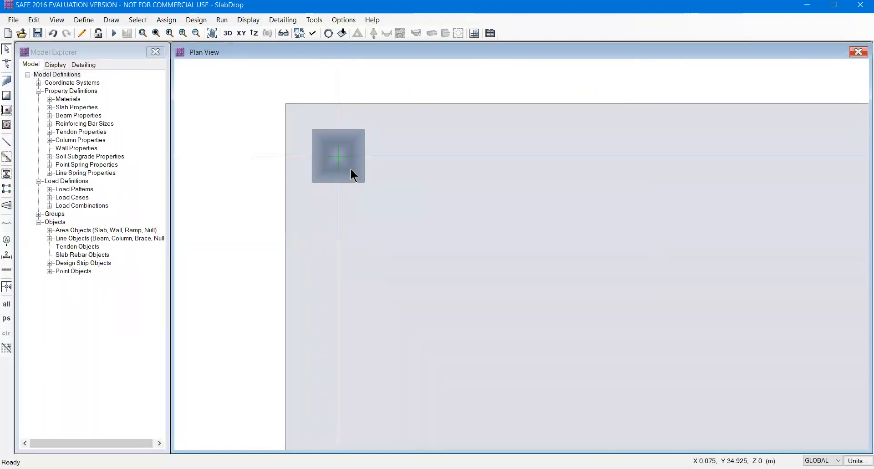
pyautogui.rightClick(354, 175)
pyautogui.click(470, 182)
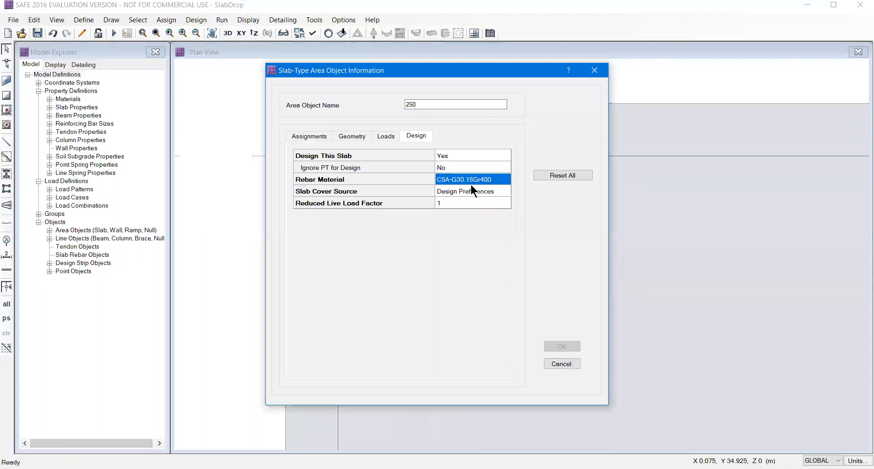
pyautogui.click(450, 135)
pyautogui.click(455, 150)
pyautogui.click(406, 350)
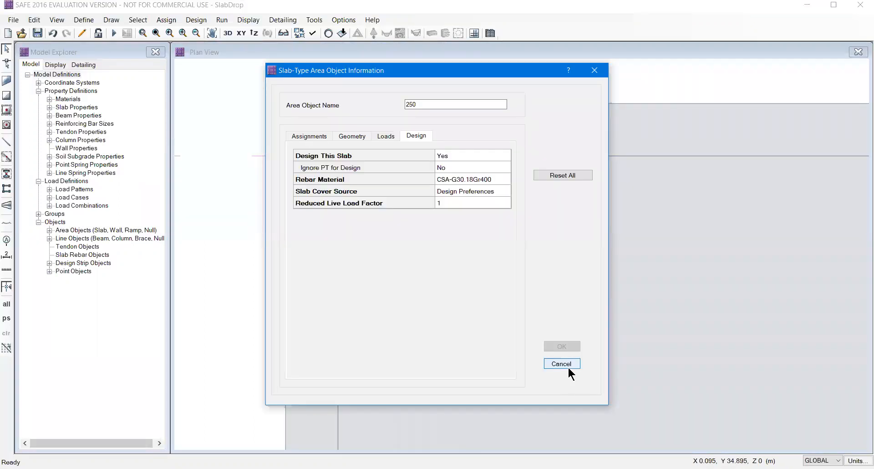
pyautogui.click(561, 364)
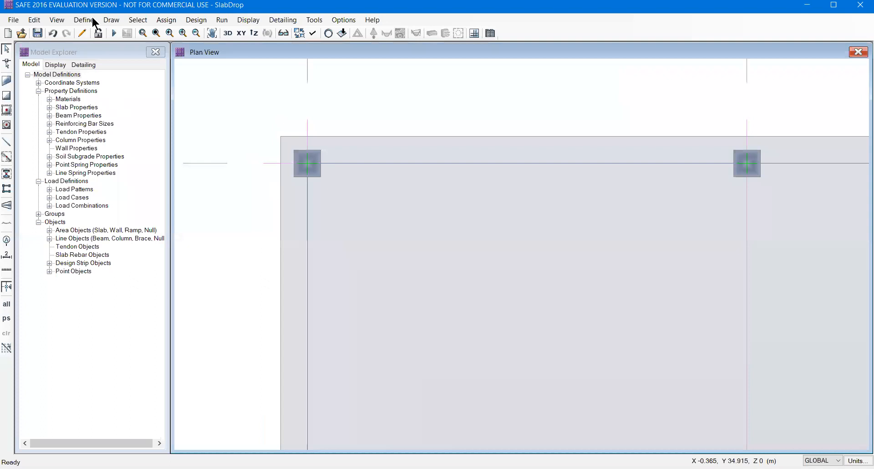
# Review the material and section dimensions defined for the column property Column Without drop.
pyautogui.click(84, 20)
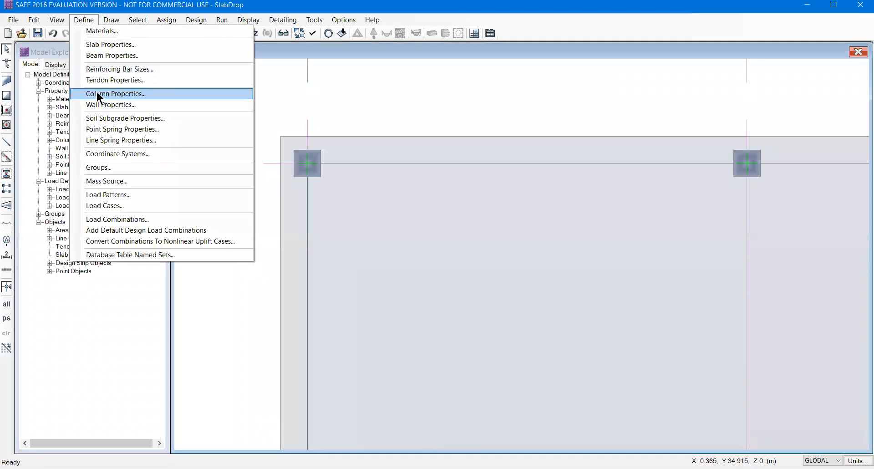
pyautogui.press('Return')
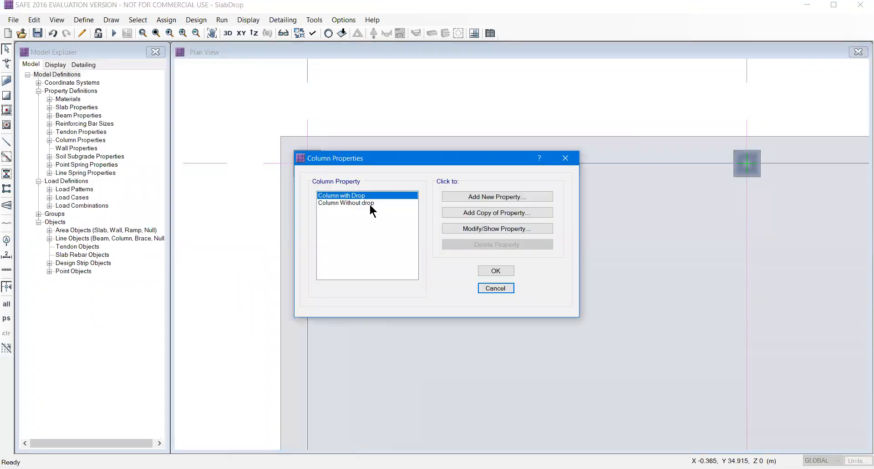
pyautogui.click(370, 203)
pyautogui.click(465, 229)
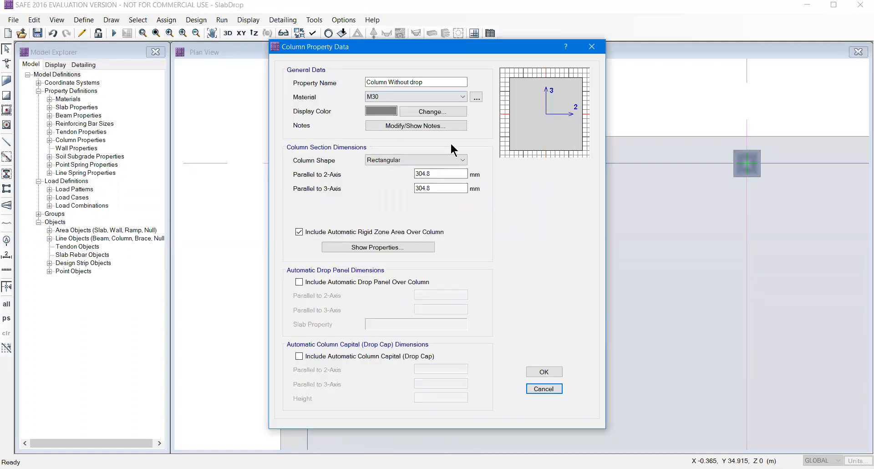
pyautogui.click(487, 287)
pyautogui.scroll(-4, 540, 301)
pyautogui.moveTo(608, 347); pyautogui.dragTo(361, 298, button='middle')
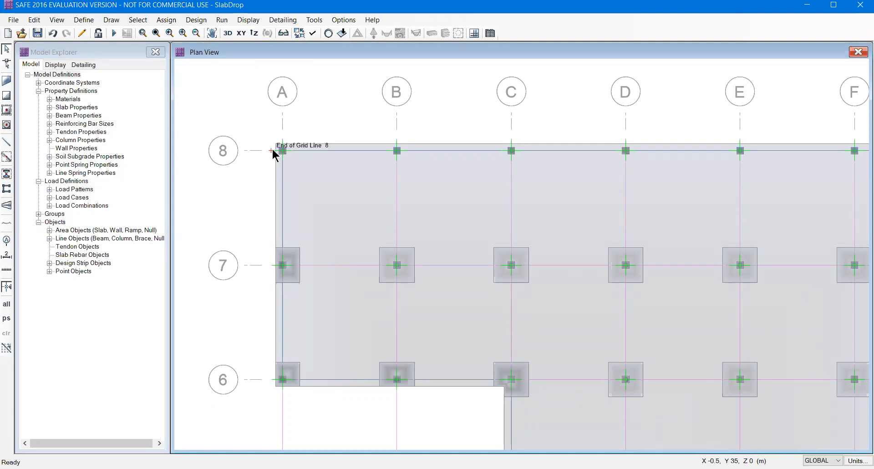
pyautogui.moveTo(708, 269); pyautogui.dragTo(451, 222, button='middle')
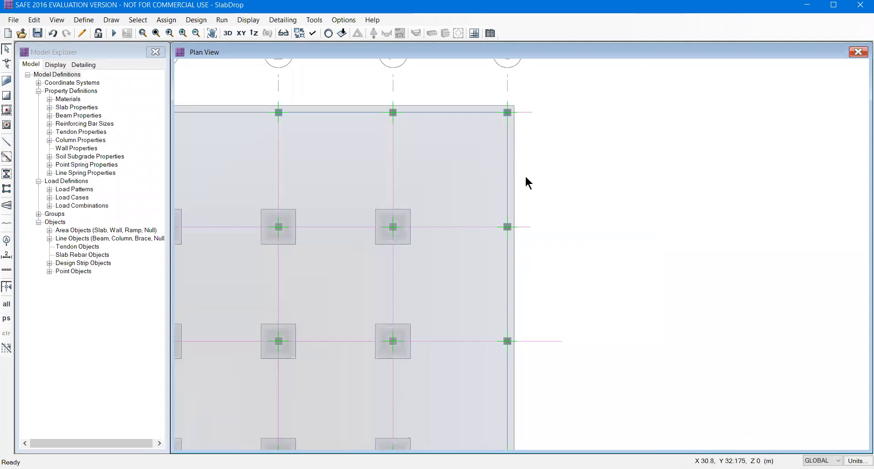
pyautogui.rightClick(527, 113)
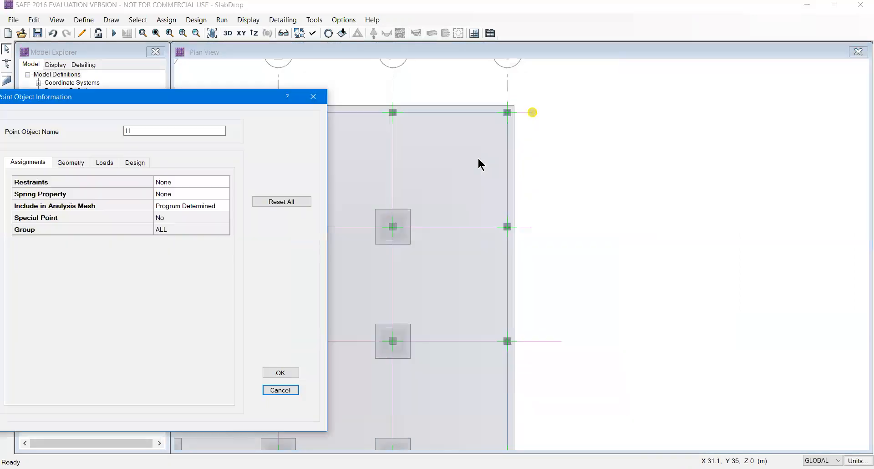
pyautogui.moveTo(140, 100); pyautogui.dragTo(348, 97)
pyautogui.click(342, 158)
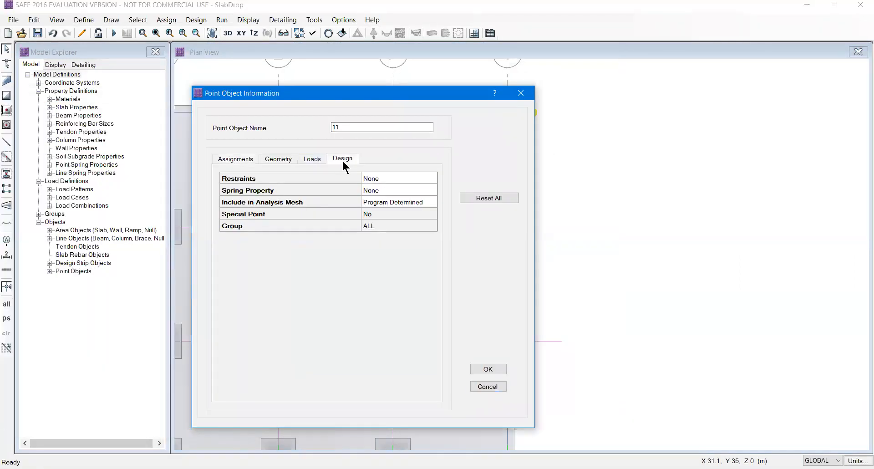
pyautogui.click(280, 159)
pyautogui.click(237, 159)
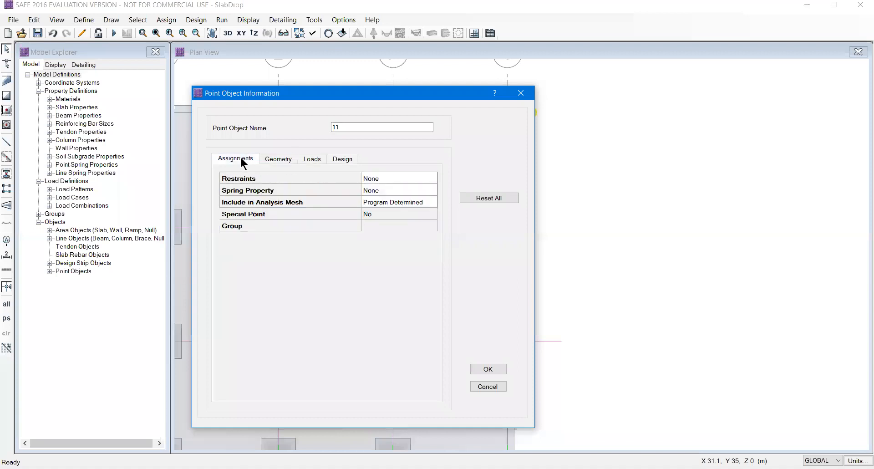
pyautogui.click(521, 93)
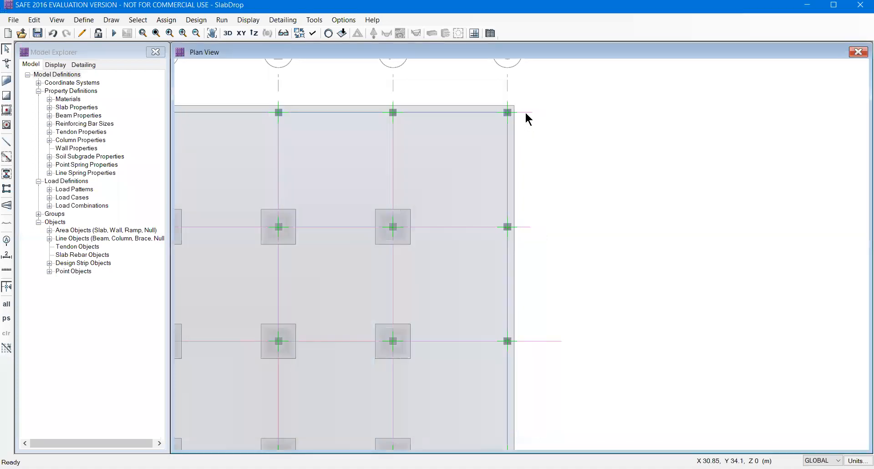
# Set the rebar material of the layer A column strip CSA1 along grid line 8 to Fe500 in its strip based design overwrites.
pyautogui.rightClick(525, 113)
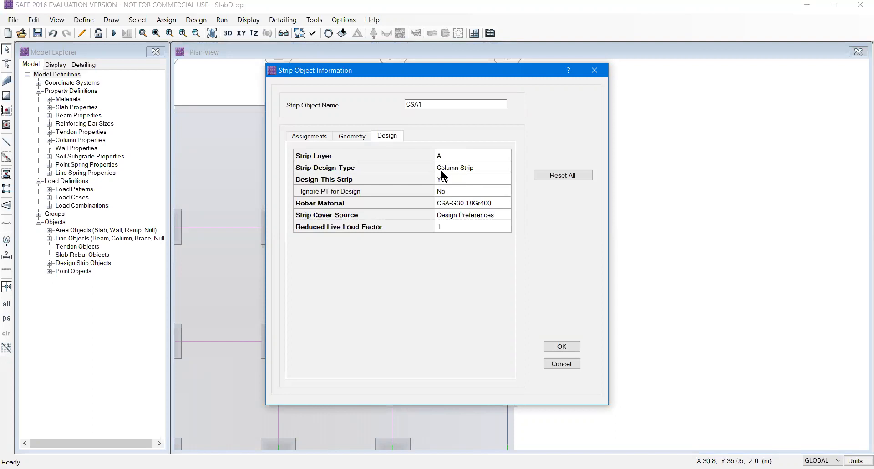
pyautogui.click(466, 207)
pyautogui.click(501, 203)
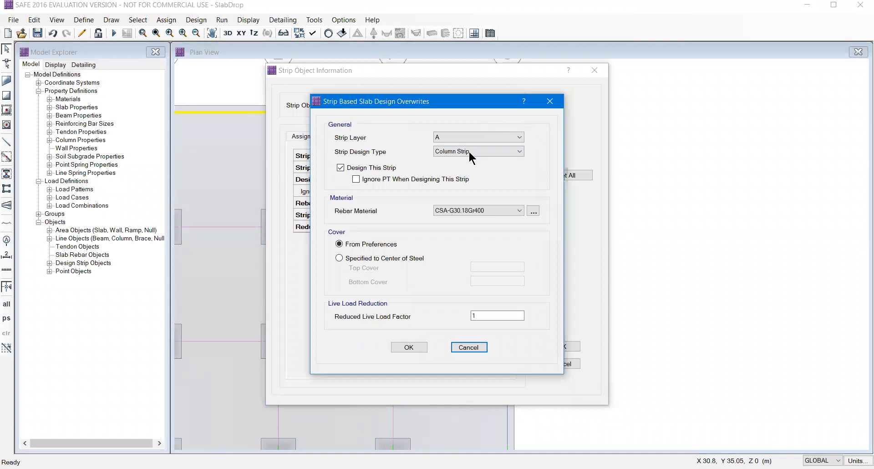
pyautogui.click(477, 210)
pyautogui.click(455, 232)
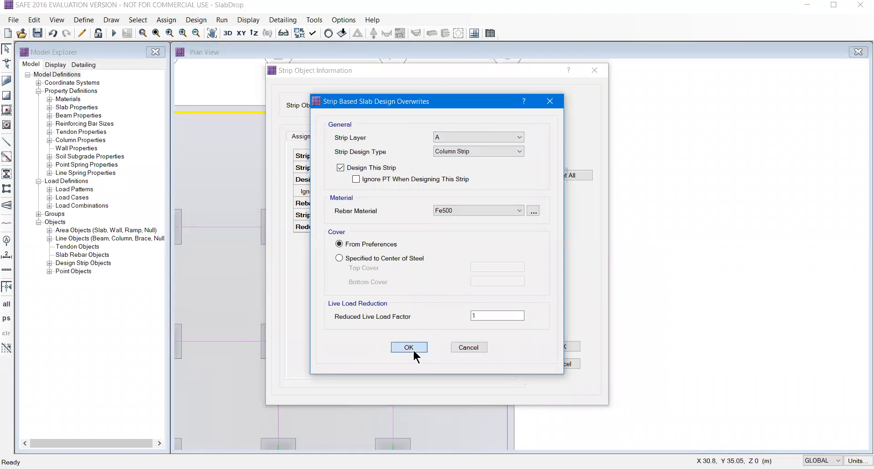
pyautogui.click(409, 347)
pyautogui.press('Return')
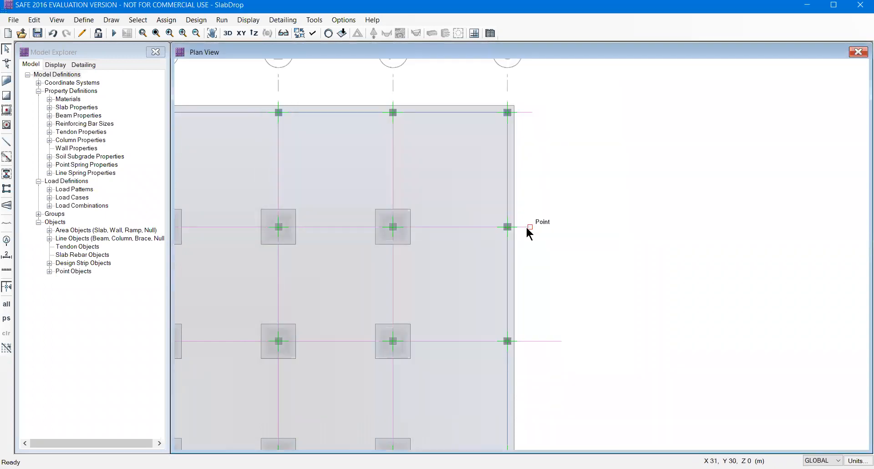
# Assign Fe500 as the rebar material of the layer A column strip CSA2 along grid line 7.
pyautogui.rightClick(531, 216)
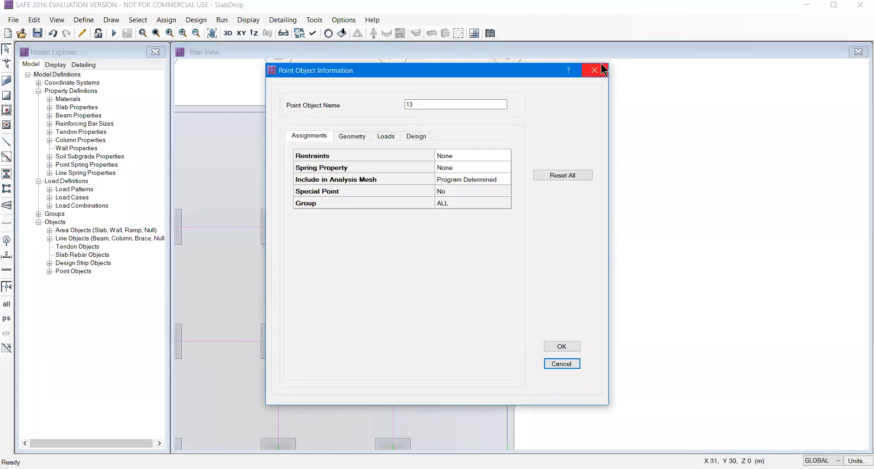
pyautogui.click(593, 70)
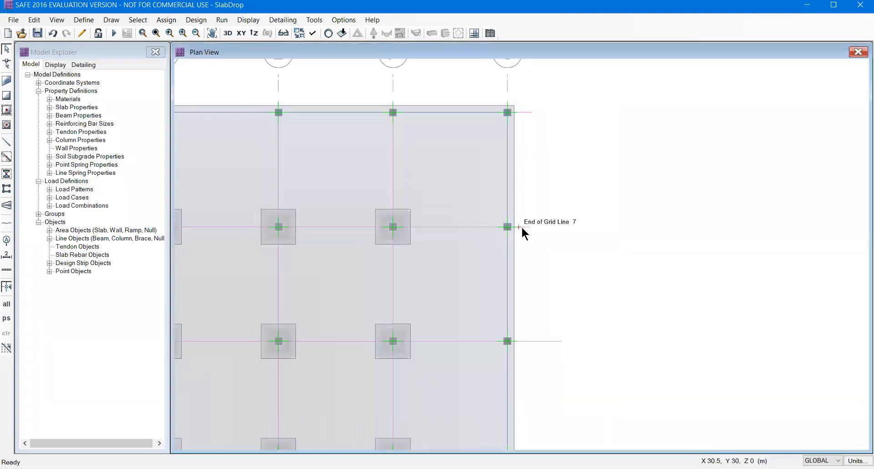
pyautogui.rightClick(452, 173)
pyautogui.click(465, 205)
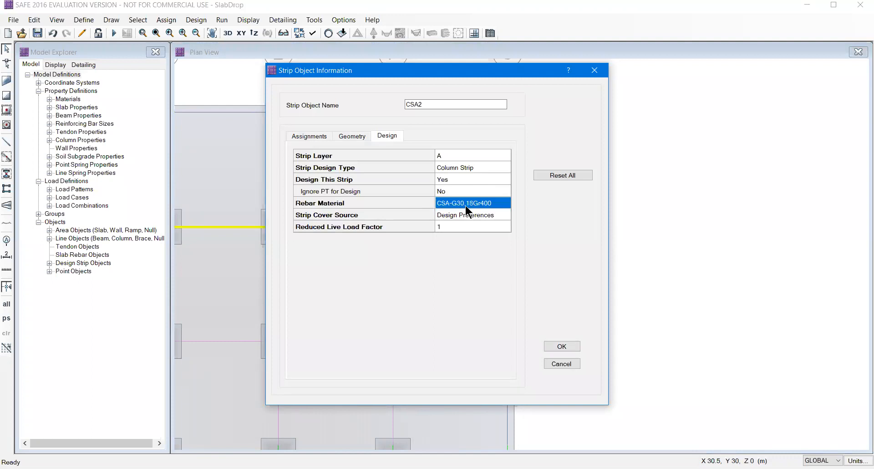
pyautogui.doubleClick(479, 200)
pyautogui.click(474, 210)
pyautogui.click(456, 229)
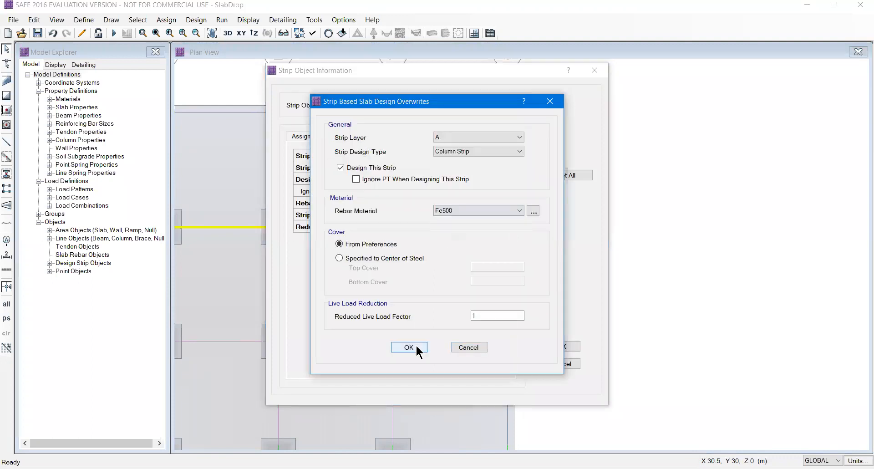
pyautogui.click(555, 347)
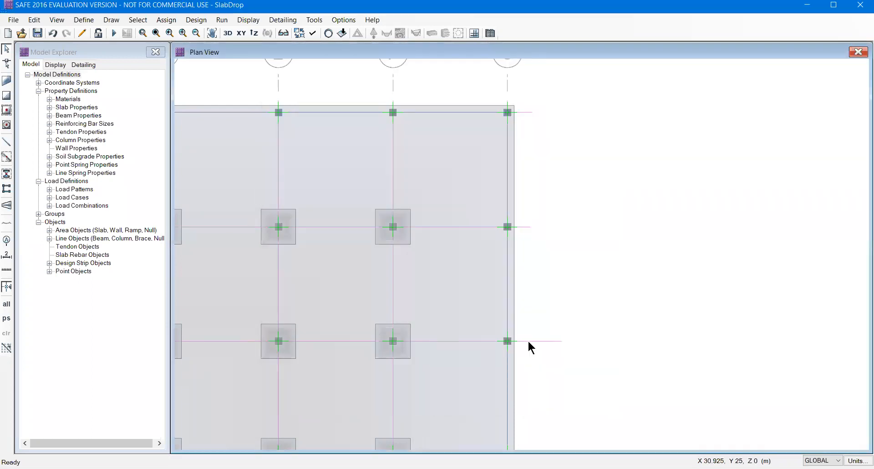
# Change the rebar material of the layer A column strip CSA3 along grid line 6 to Fe500.
pyautogui.rightClick(527, 341)
pyautogui.doubleClick(458, 203)
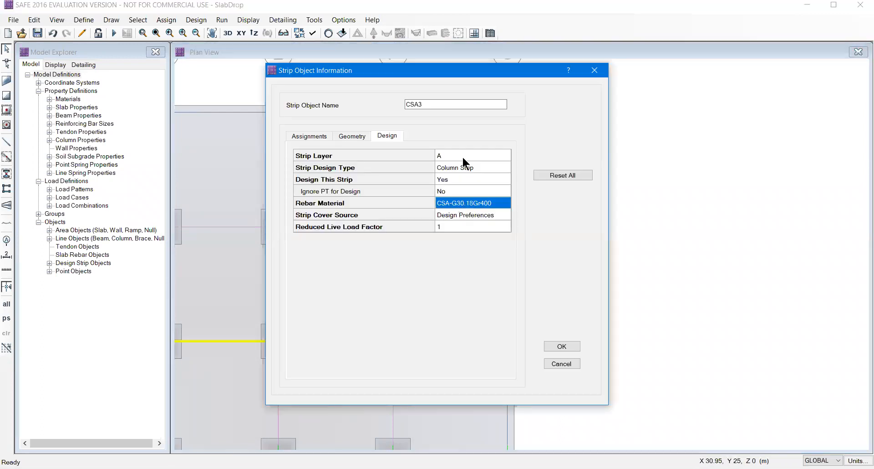
pyautogui.click(464, 211)
pyautogui.click(449, 209)
pyautogui.click(449, 209)
pyautogui.click(450, 221)
# Set Fe500 as the rebar material of the layer A column strip CSA4 along grid line 5 and check its design data.
pyautogui.moveTo(572, 402); pyautogui.dragTo(558, 209, button='middle')
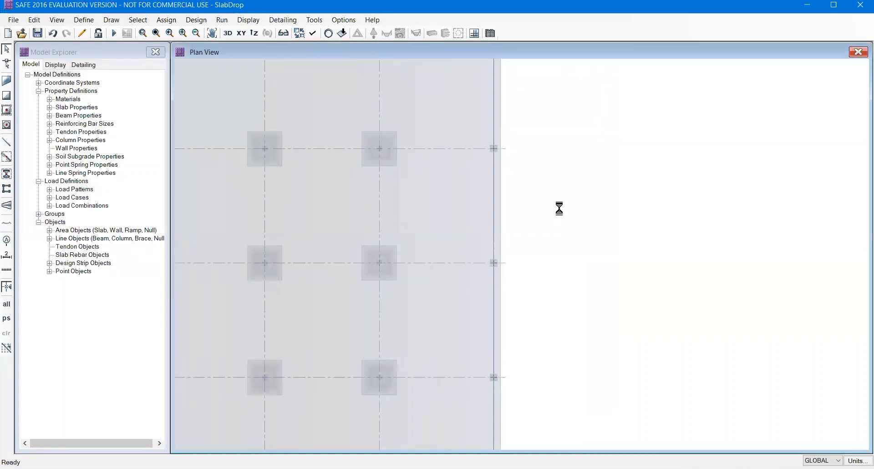
pyautogui.rightClick(522, 146)
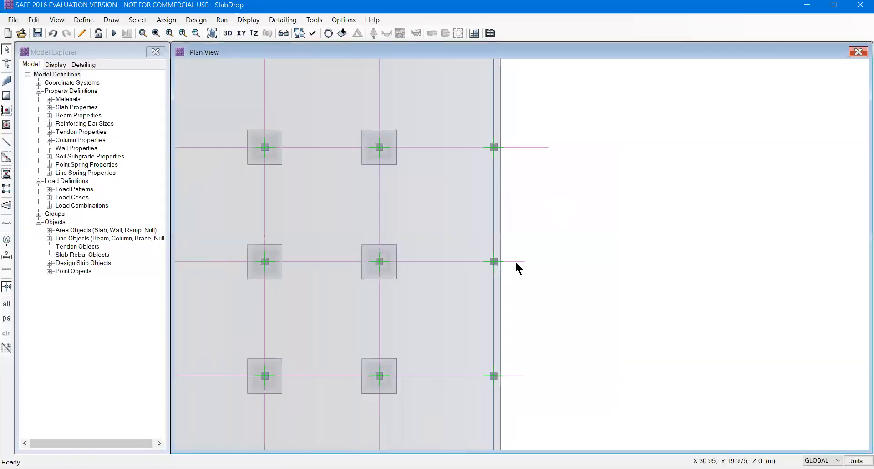
pyautogui.rightClick(515, 261)
pyautogui.click(475, 202)
pyautogui.click(460, 210)
pyautogui.click(454, 224)
pyautogui.press('Return')
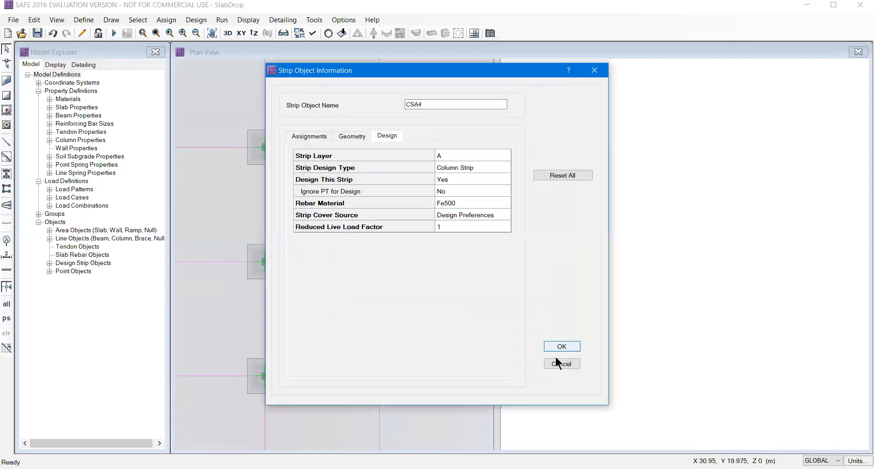
pyautogui.click(570, 351)
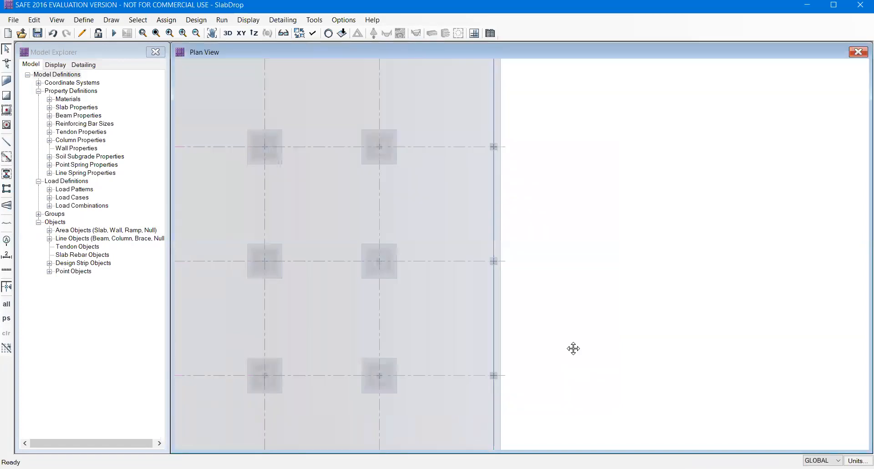
pyautogui.rightClick(518, 209)
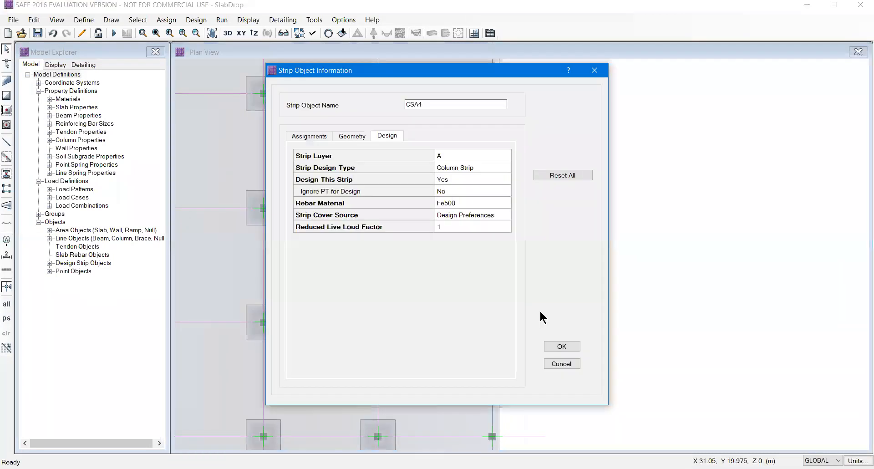
pyautogui.click(561, 364)
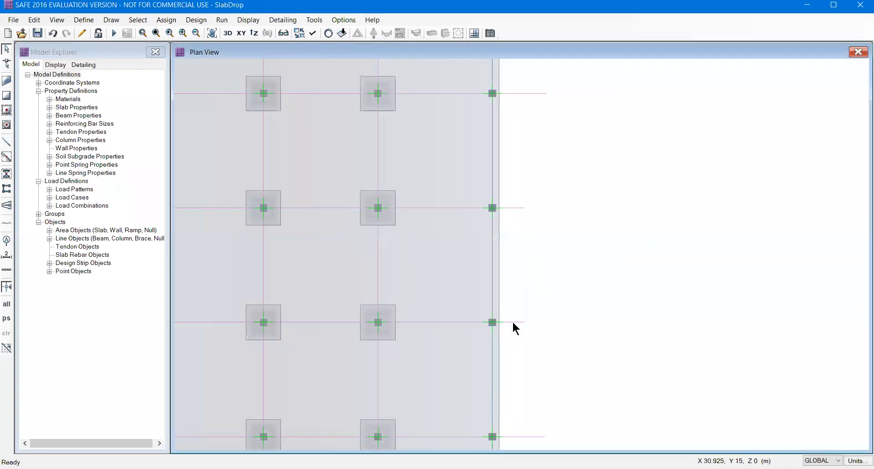
# Set the rebar material of the layer A column strip CSA5 along grid line 4 to Fe500.
pyautogui.rightClick(513, 322)
pyautogui.doubleClick(486, 202)
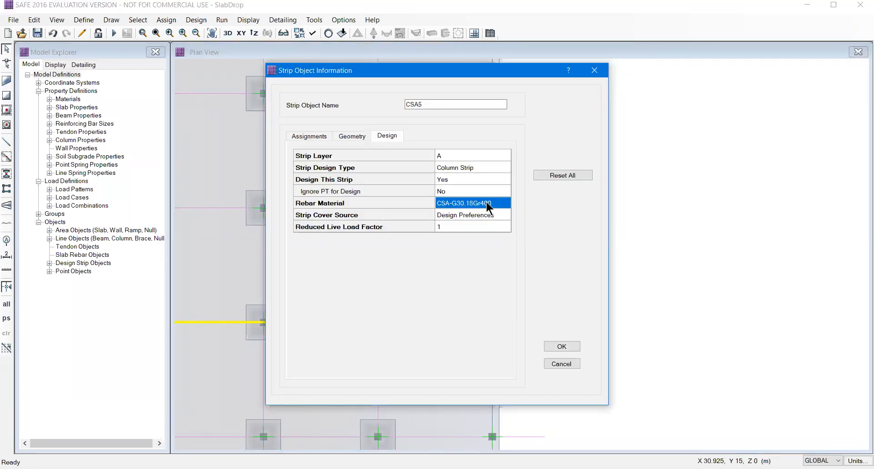
pyautogui.click(452, 213)
pyautogui.click(449, 227)
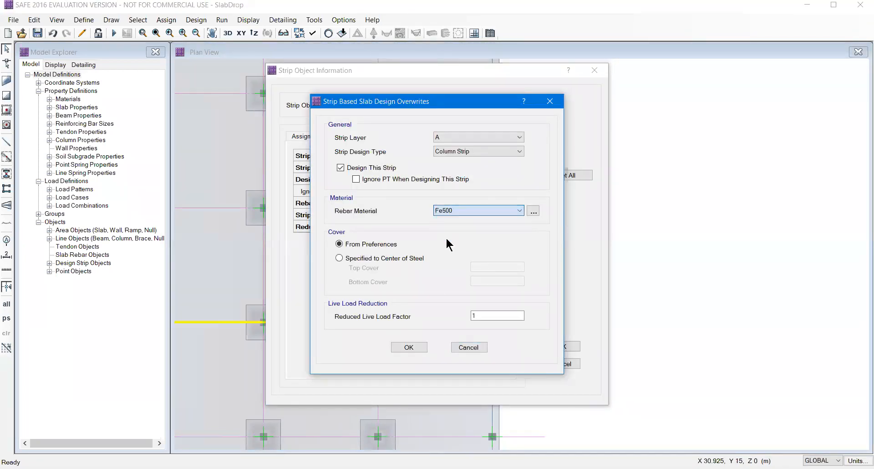
pyautogui.click(419, 351)
pyautogui.press('Return')
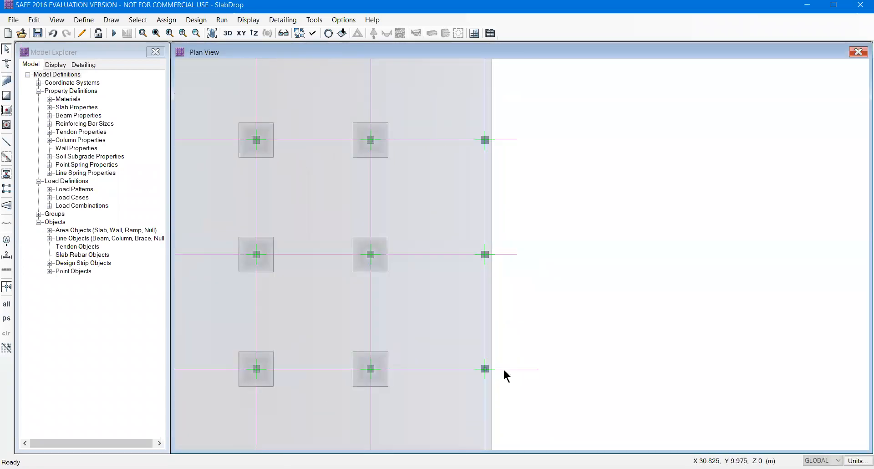
# Set the rebar material of the layer A column strip CSA6 along grid line 3 to Fe500.
pyautogui.rightClick(503, 367)
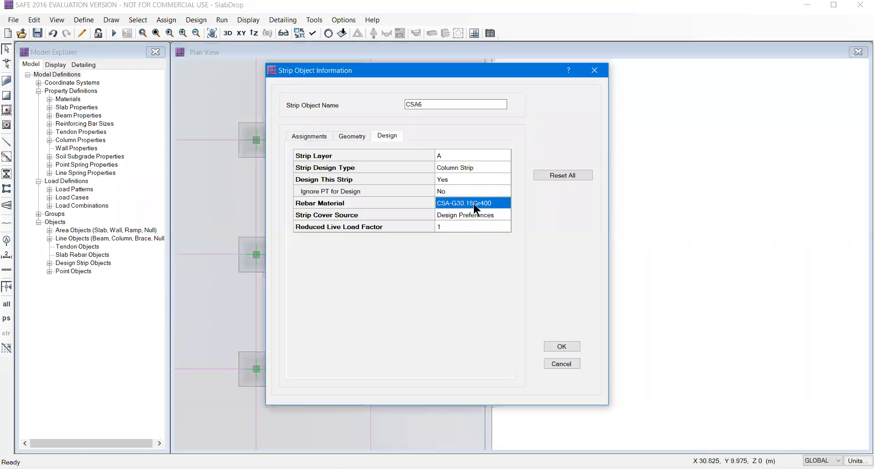
pyautogui.click(473, 203)
pyautogui.click(463, 213)
pyautogui.click(453, 227)
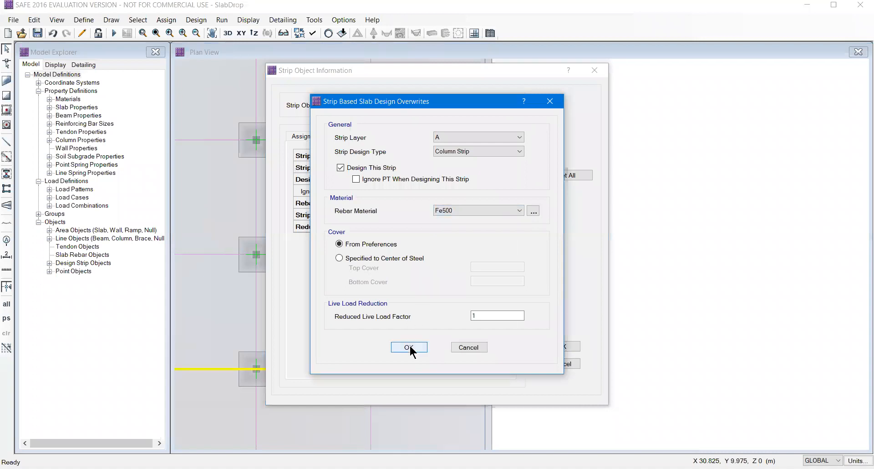
pyautogui.click(409, 349)
pyautogui.press('Return')
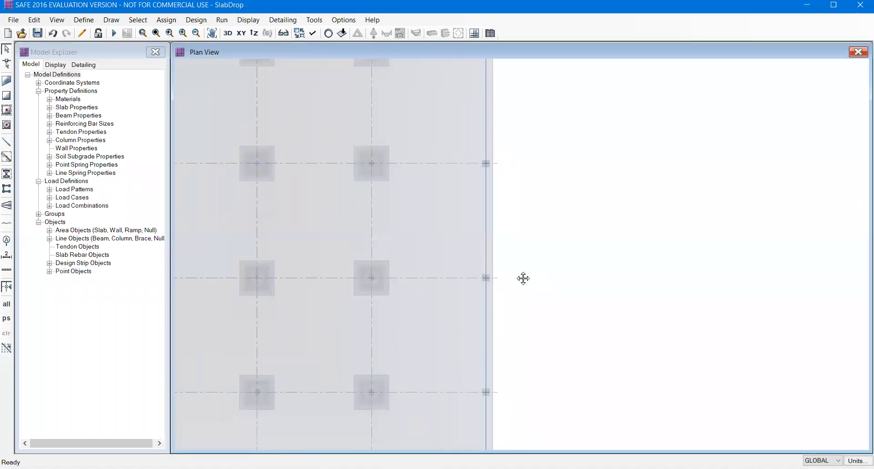
# Set the rebar material of the layer A column strip CSA7 along grid line 2 to Fe500 and check its design data.
pyautogui.rightClick(505, 258)
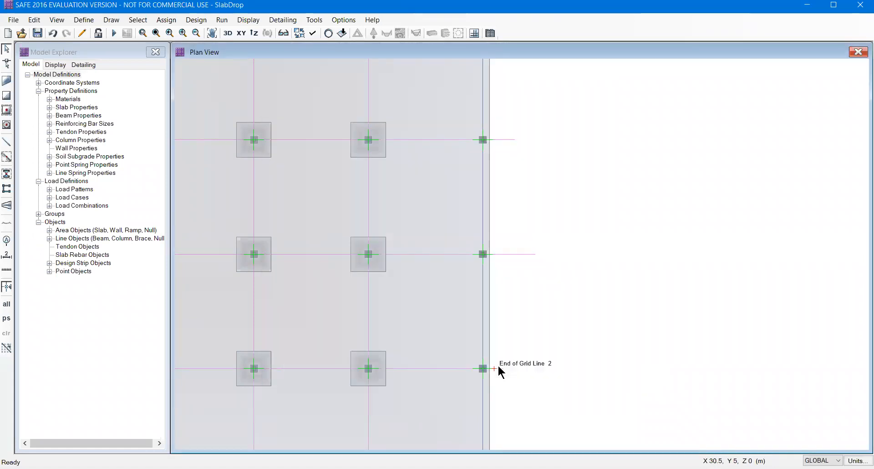
pyautogui.rightClick(499, 367)
pyautogui.click(483, 203)
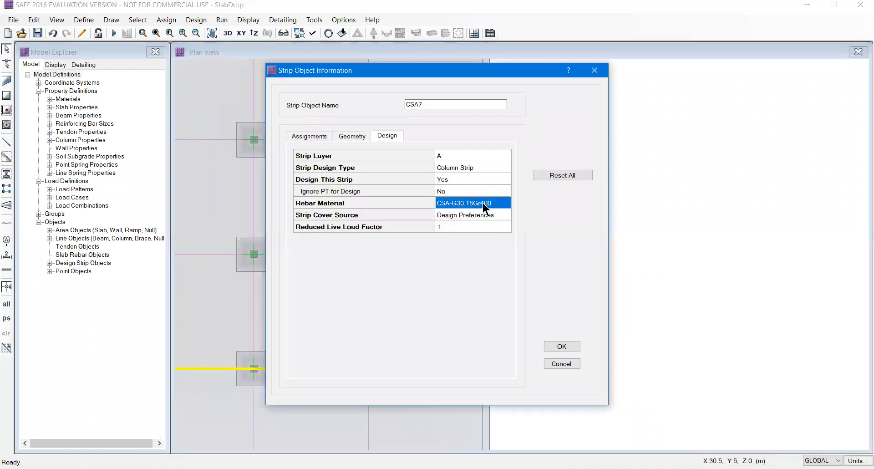
pyautogui.click(482, 203)
pyautogui.click(468, 221)
pyautogui.click(547, 362)
pyautogui.moveTo(549, 271); pyautogui.dragTo(563, 240, button='middle')
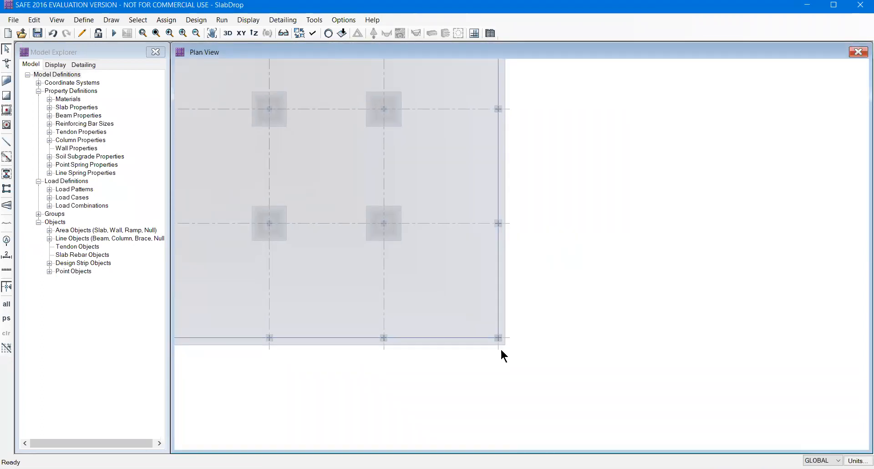
pyautogui.rightClick(512, 220)
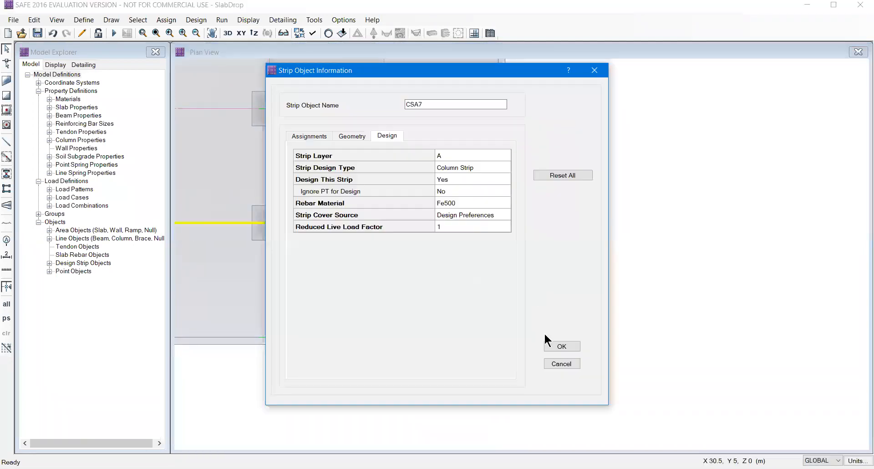
pyautogui.click(560, 364)
# Set the rebar material of the layer A column strip CSA8 along grid line 1 to Fe500.
pyautogui.rightClick(471, 219)
pyautogui.click(471, 203)
pyautogui.click(455, 227)
pyautogui.click(408, 347)
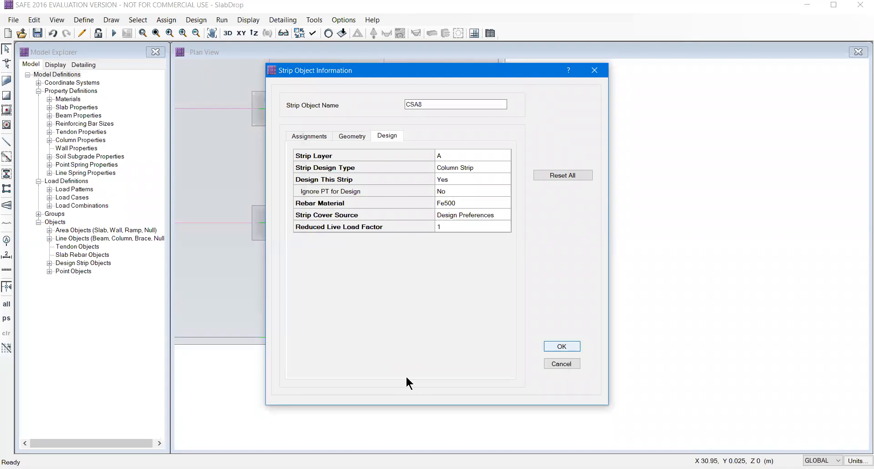
pyautogui.press('Return')
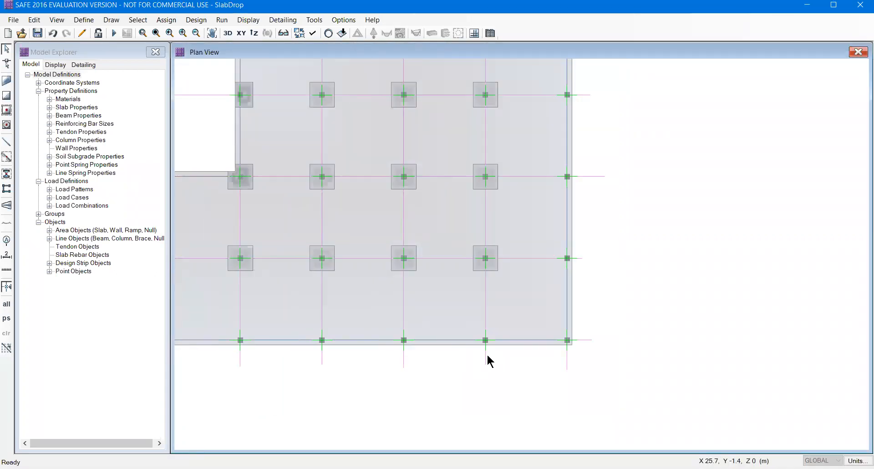
# Set the rebar material of the layer B column strip along the slab's outer grid line at X 30 m to Fe500.
pyautogui.rightClick(566, 358)
pyautogui.click(490, 203)
pyautogui.click(469, 211)
pyautogui.click(455, 226)
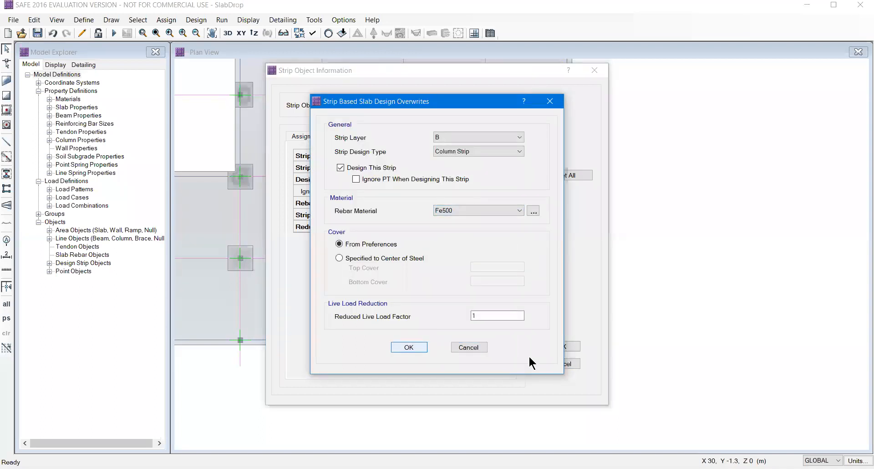
pyautogui.press('Return')
pyautogui.press('Return')
# Set the rebar material of the layer B column strip CSB6 along grid line F to Fe500.
pyautogui.rightClick(484, 356)
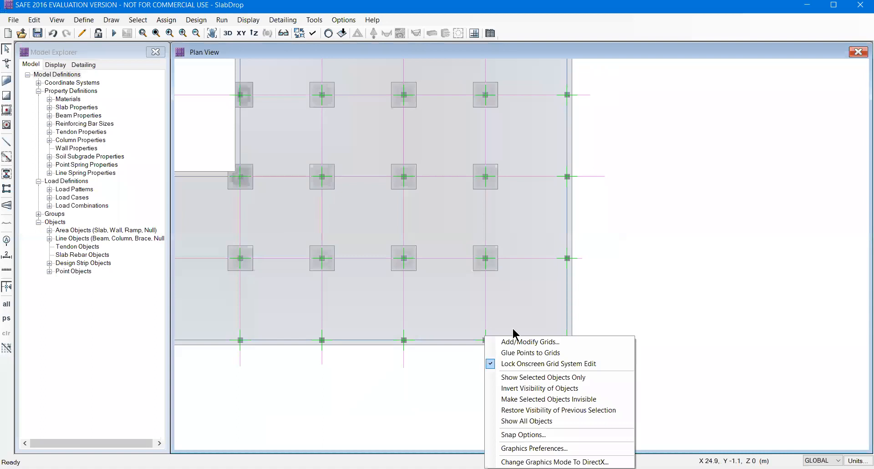
pyautogui.click(649, 315)
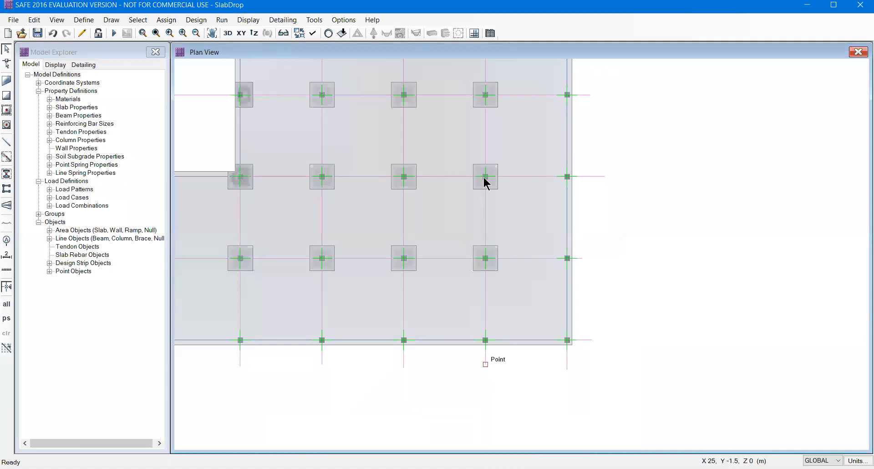
pyautogui.rightClick(485, 362)
pyautogui.press('Escape')
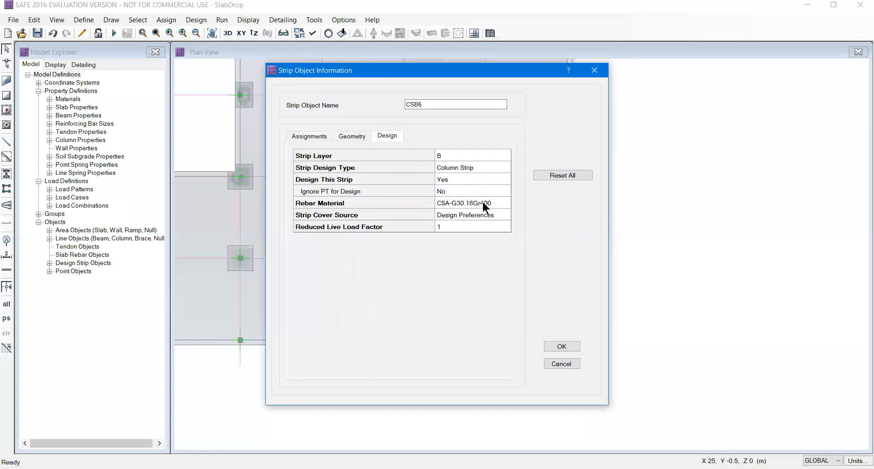
pyautogui.click(483, 201)
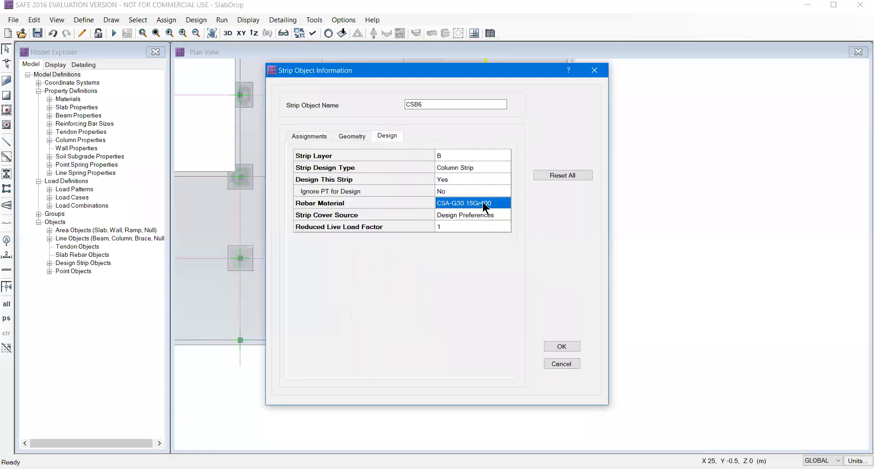
pyautogui.click(474, 208)
pyautogui.click(476, 209)
pyautogui.click(448, 227)
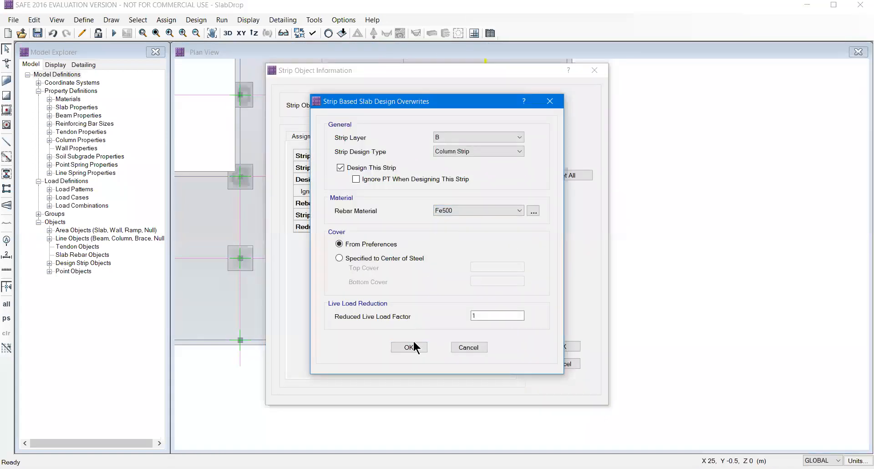
pyautogui.press('Return')
pyautogui.click(552, 350)
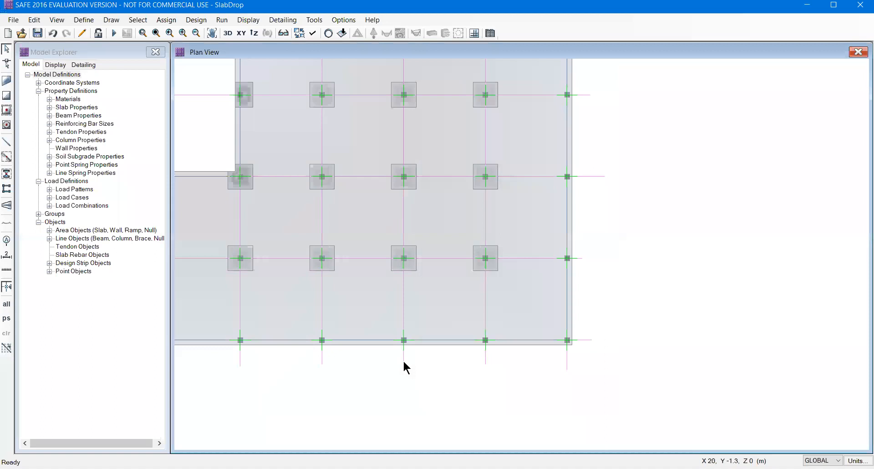
# Set the rebar material of the layer B column strip CSB5 along grid line E to Fe500.
pyautogui.rightClick(403, 359)
pyautogui.click(459, 202)
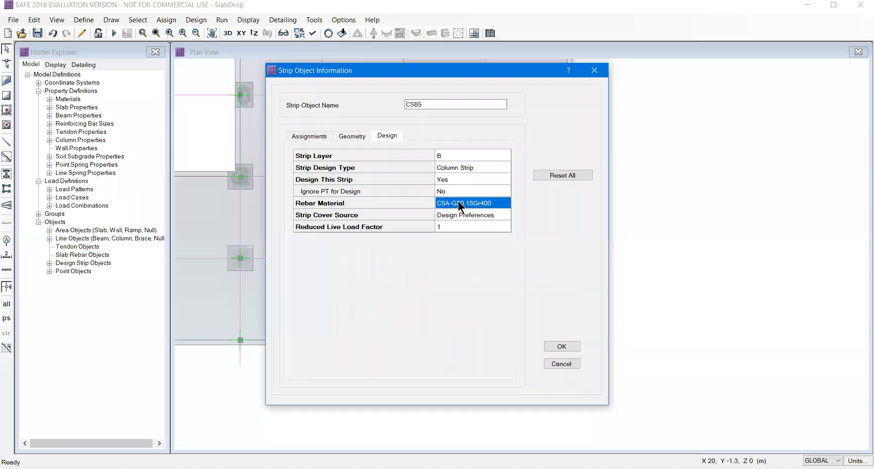
pyautogui.click(458, 210)
pyautogui.click(452, 227)
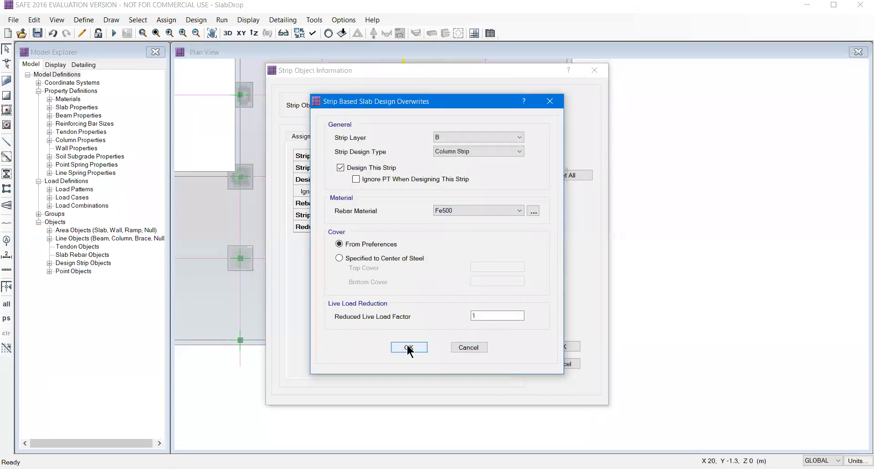
pyautogui.click(409, 348)
pyautogui.press('Return')
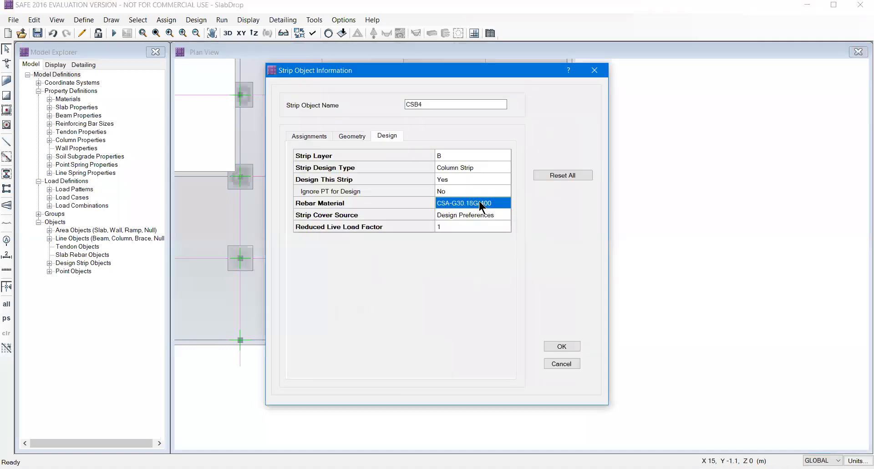
# Set the rebar material of the layer B column strip CSB4 along grid line D to Fe500.
pyautogui.click(479, 201)
pyautogui.click(474, 211)
pyautogui.click(460, 226)
pyautogui.click(407, 349)
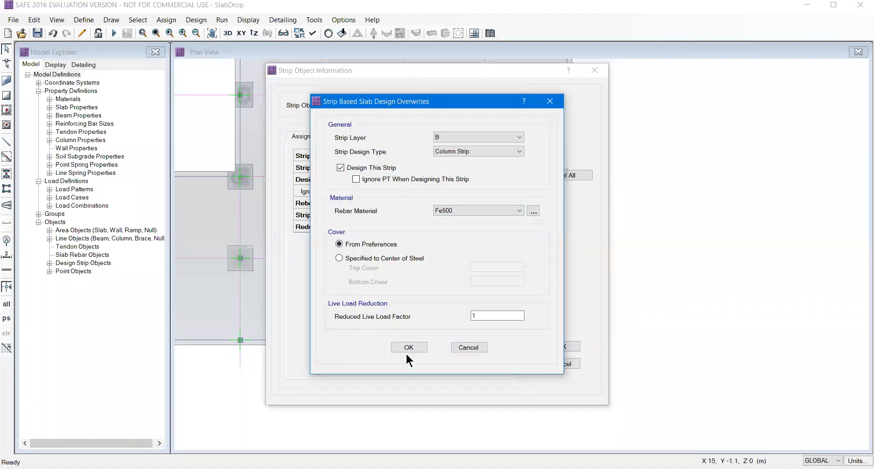
pyautogui.press('Return')
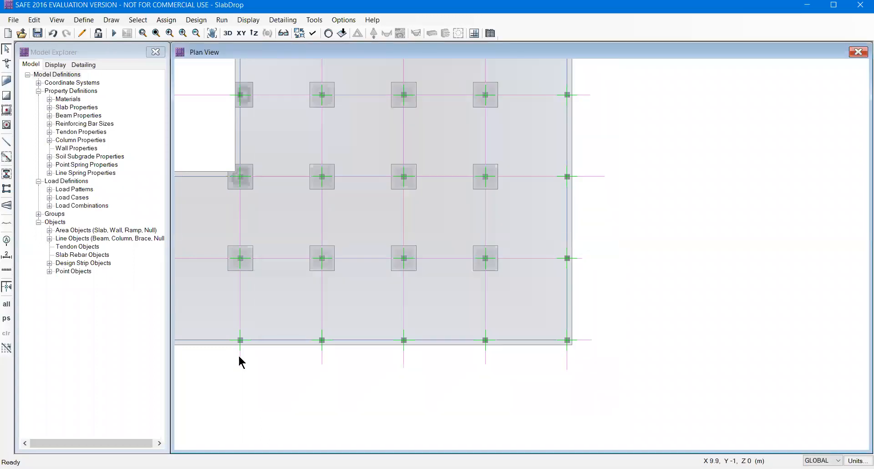
# Set the rebar material of the layer B column strip CSB3 along grid line C to Fe500.
pyautogui.rightClick(239, 355)
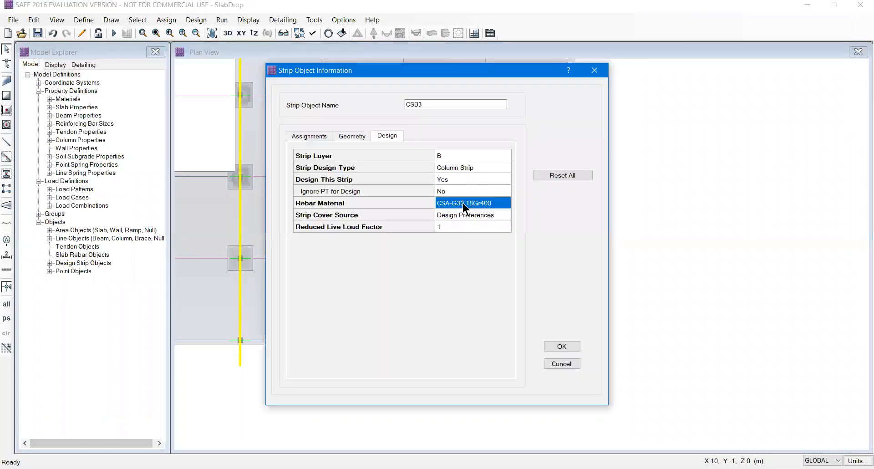
pyautogui.click(462, 203)
pyautogui.click(478, 210)
pyautogui.click(445, 226)
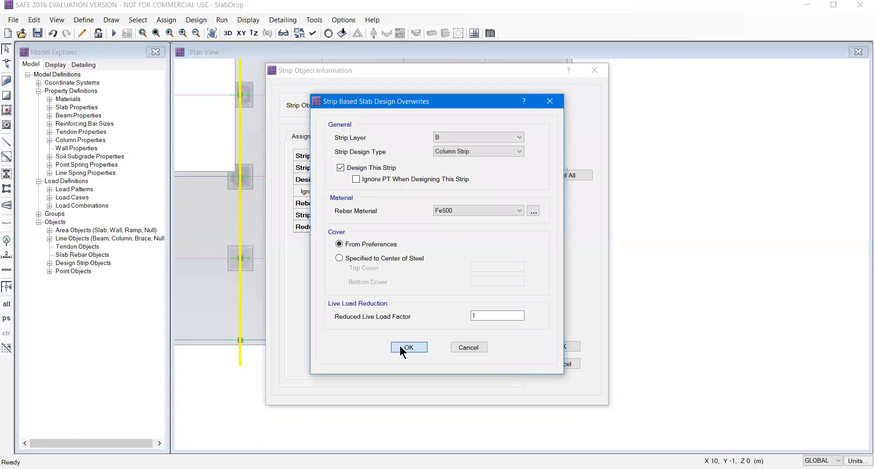
pyautogui.click(409, 346)
pyautogui.press('Return')
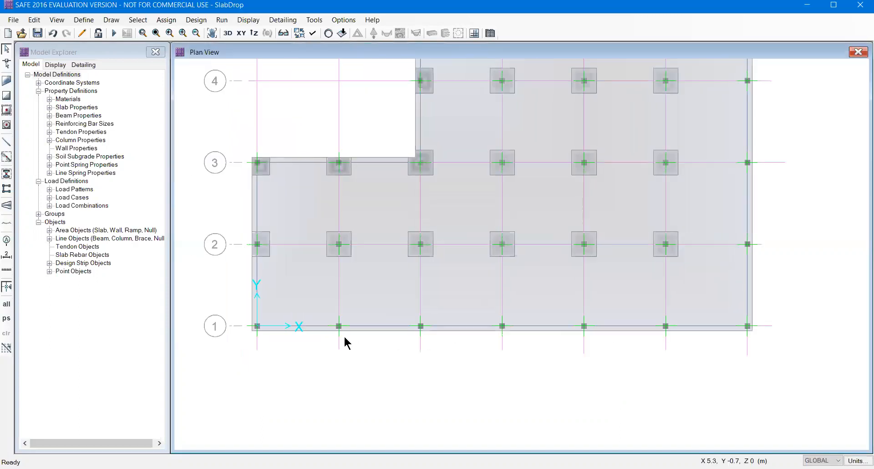
# Set the rebar material of the layer B column strip CSB2 along grid line B to Fe500.
pyautogui.rightClick(338, 338)
pyautogui.click(339, 331)
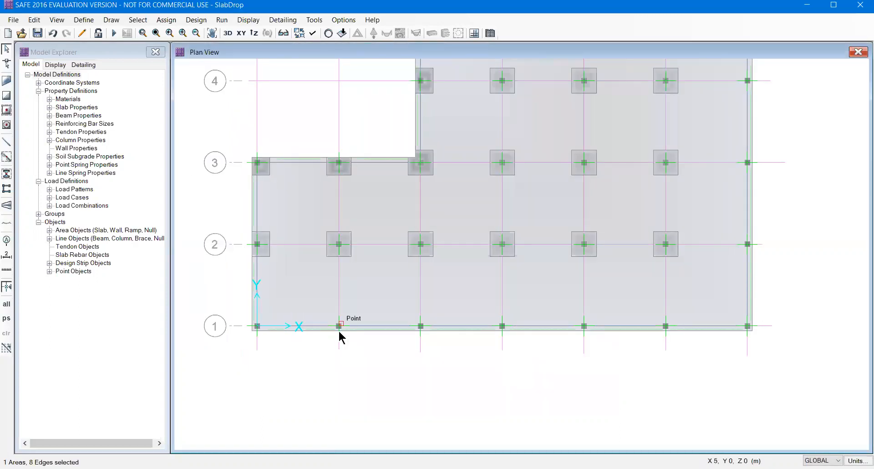
pyautogui.rightClick(339, 340)
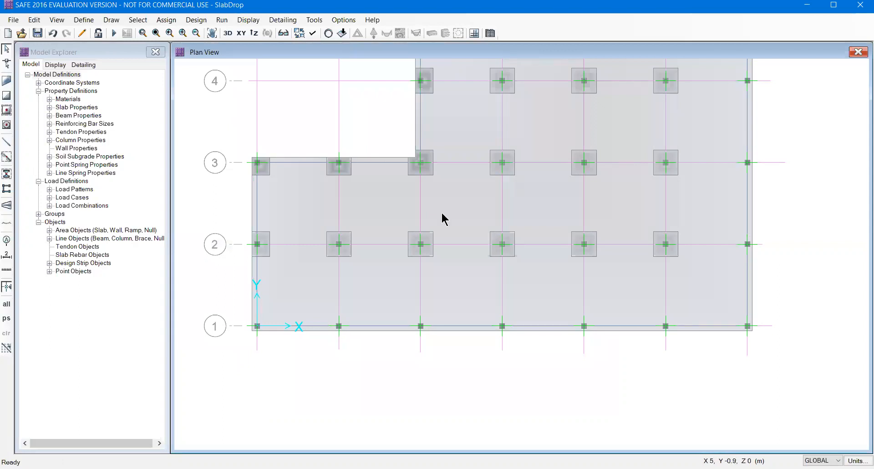
pyautogui.doubleClick(463, 207)
pyautogui.click(475, 210)
pyautogui.click(450, 227)
pyautogui.click(409, 347)
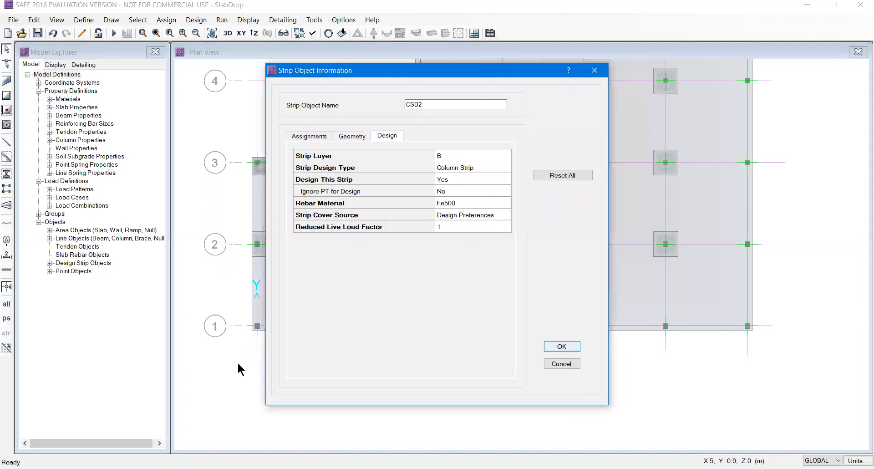
pyautogui.press('Return')
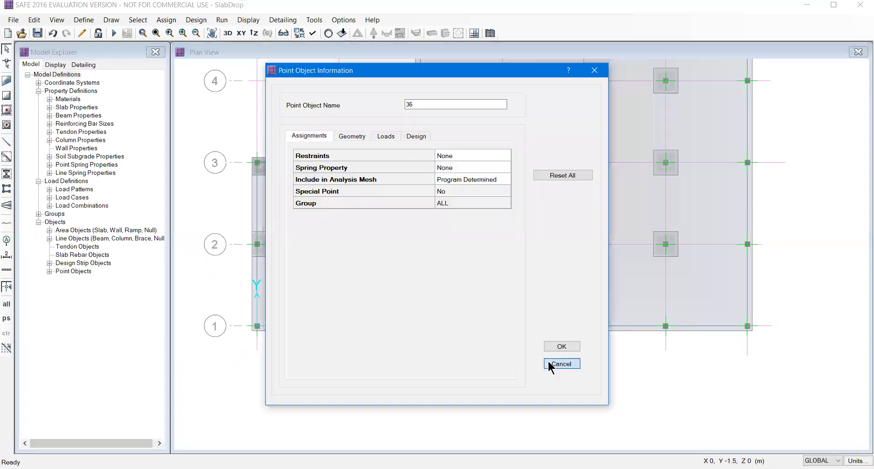
# Set the rebar material of the layer B column strip CSB1 along grid line A to Fe500.
pyautogui.click(549, 363)
pyautogui.doubleClick(470, 205)
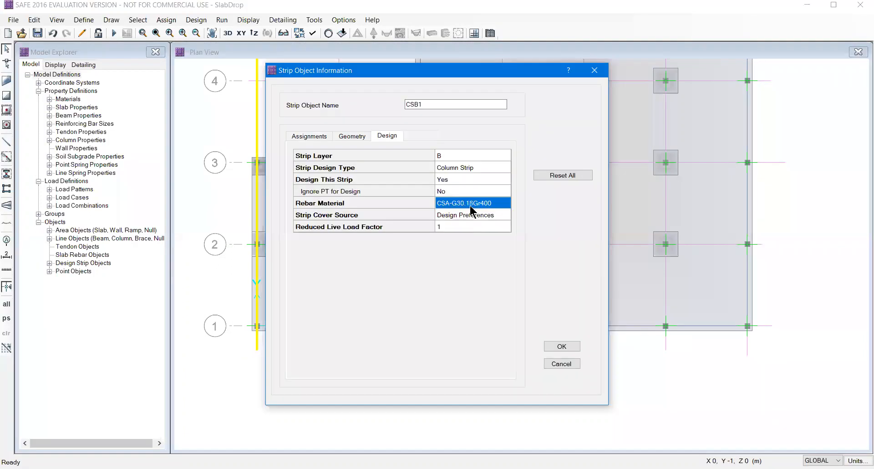
pyautogui.click(465, 209)
pyautogui.click(455, 228)
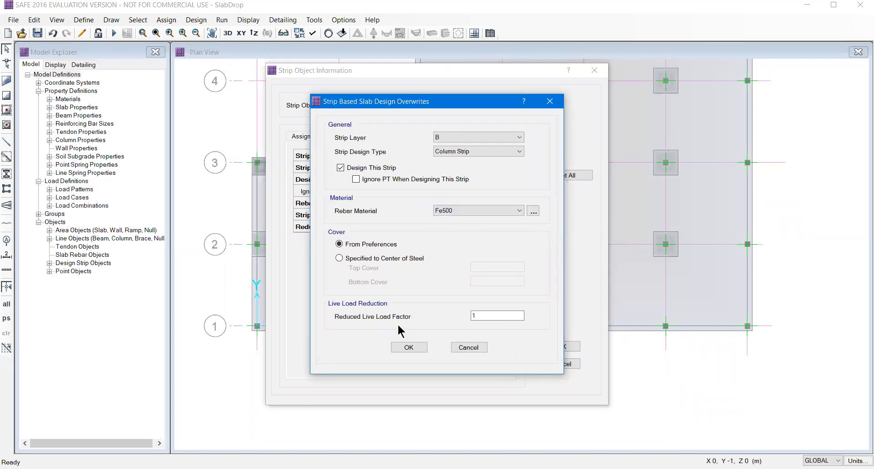
pyautogui.click(403, 348)
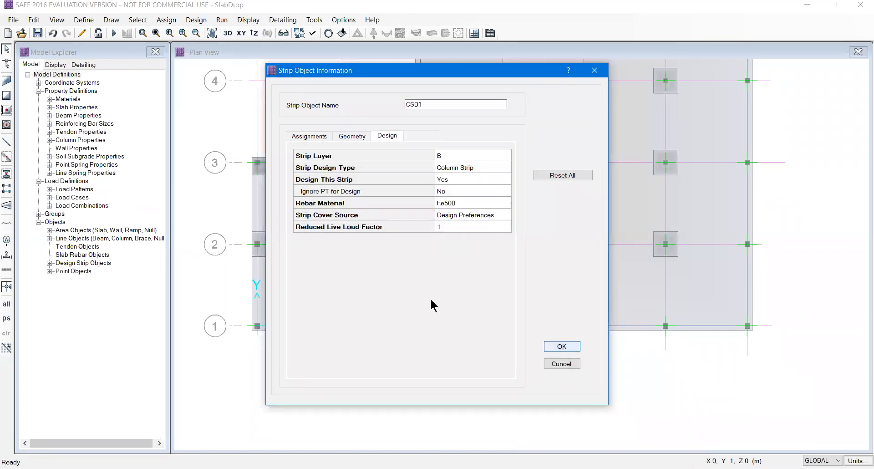
pyautogui.press('Return')
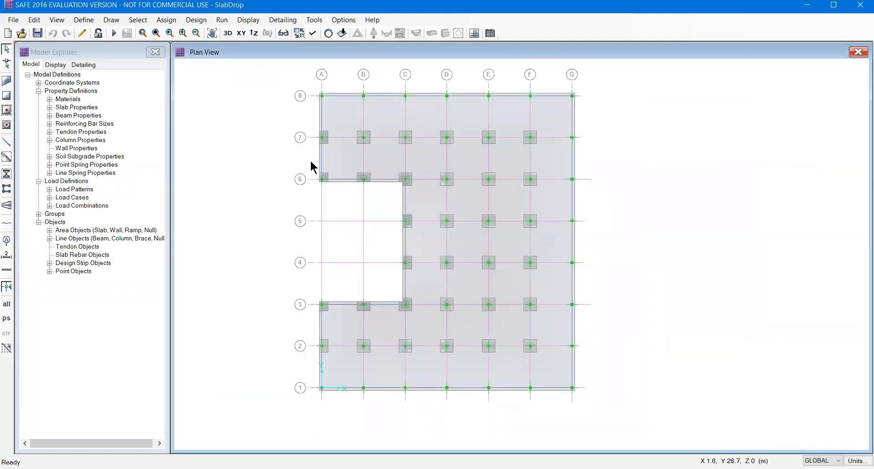
# Review the material, type and thickness of the Drop200 and SLAB150 slab properties without changing them.
pyautogui.click(111, 20)
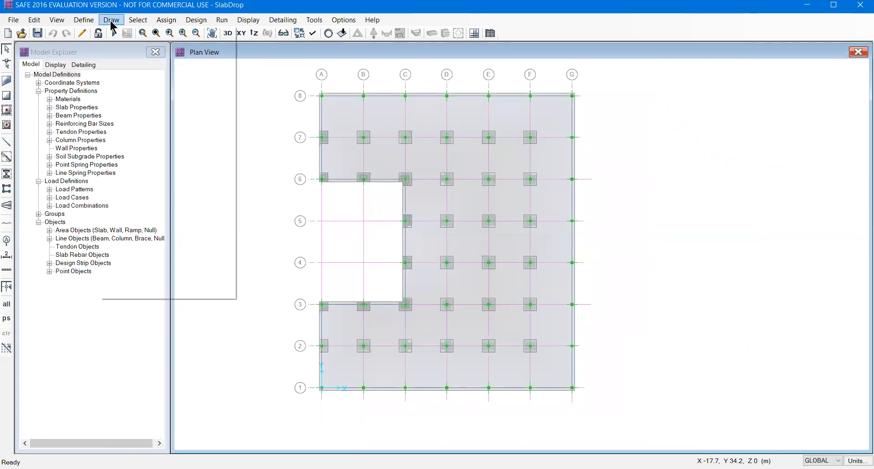
pyautogui.moveTo(93, 20)
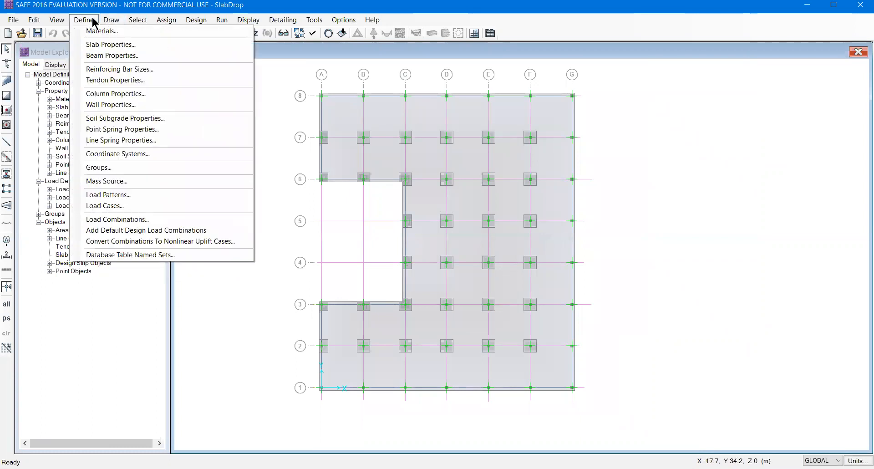
pyautogui.click(111, 44)
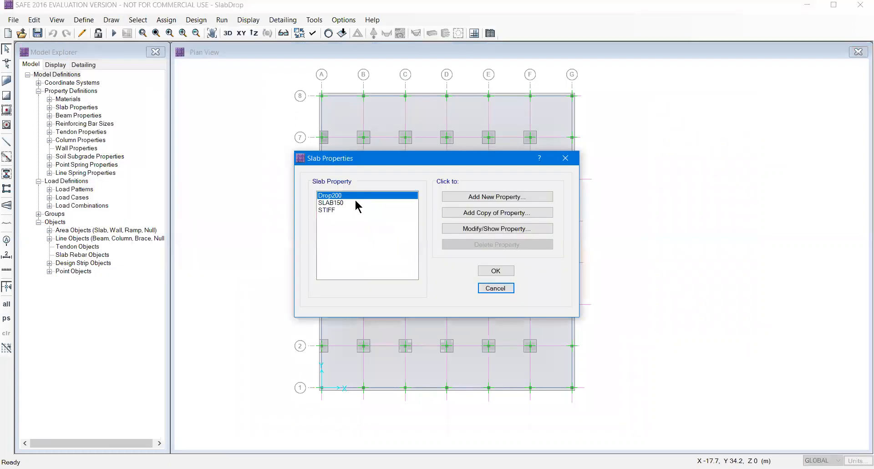
pyautogui.click(500, 234)
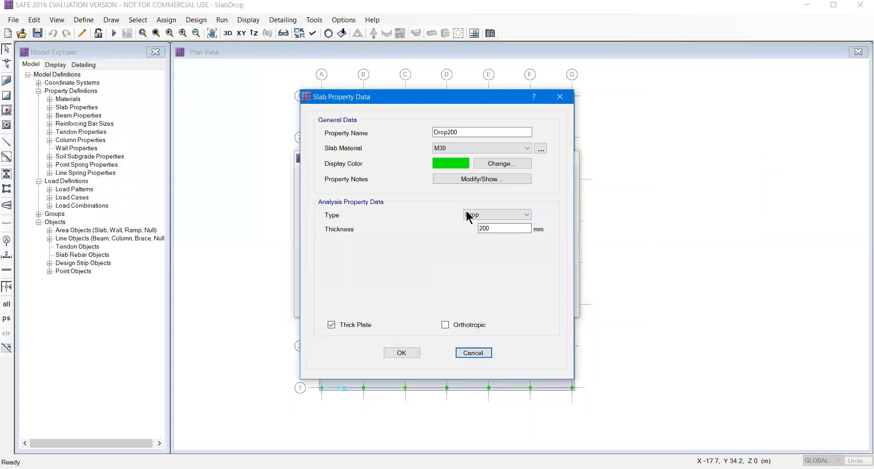
pyautogui.click(470, 362)
pyautogui.click(351, 203)
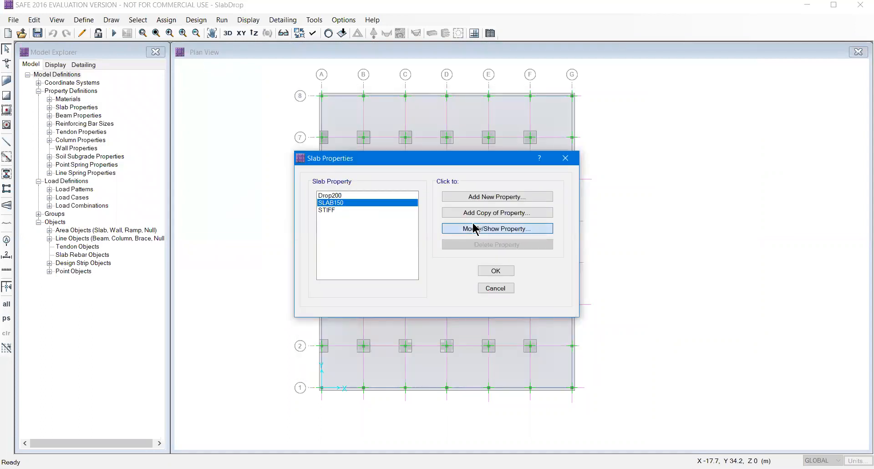
pyautogui.click(471, 354)
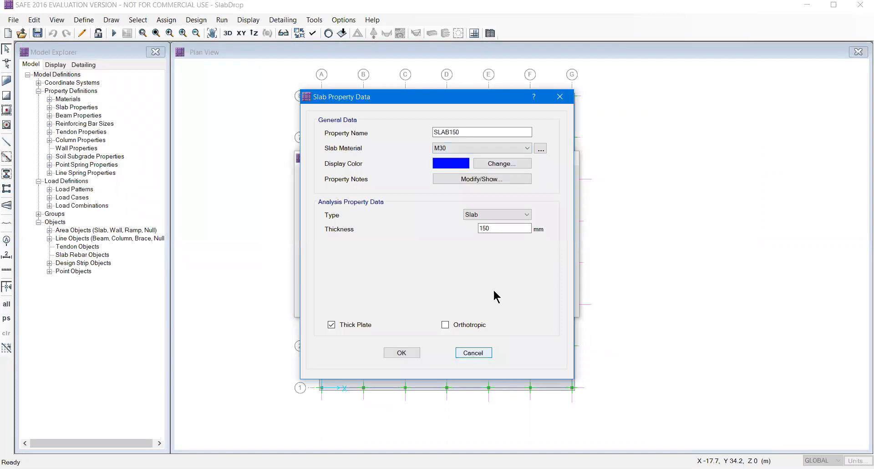
pyautogui.click(495, 288)
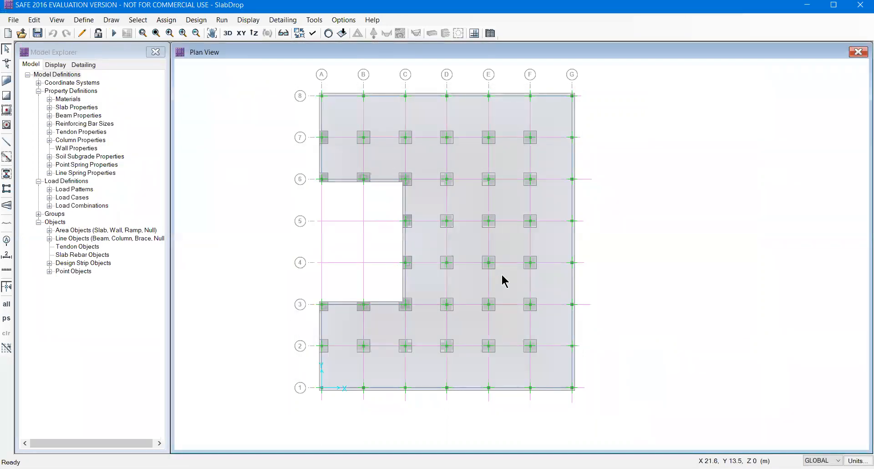
pyautogui.click(167, 20)
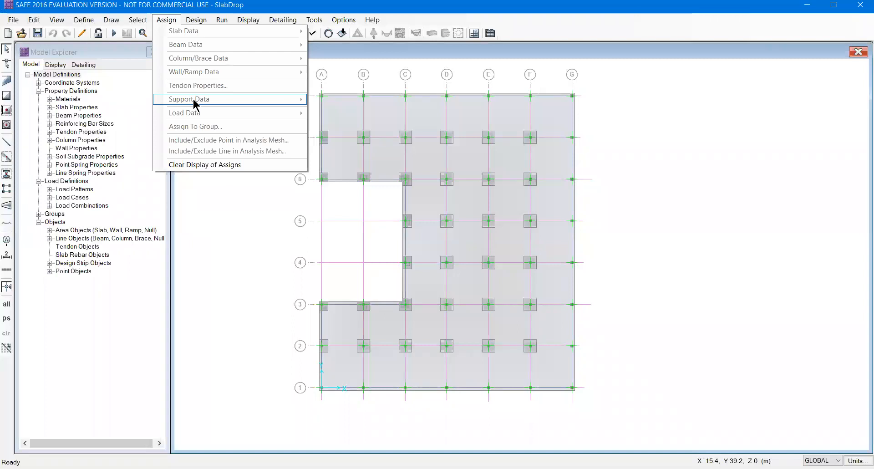
pyautogui.click(207, 7)
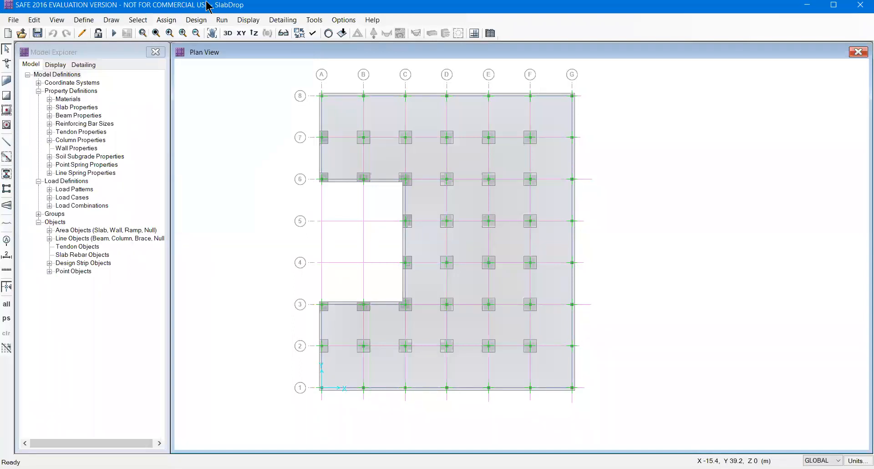